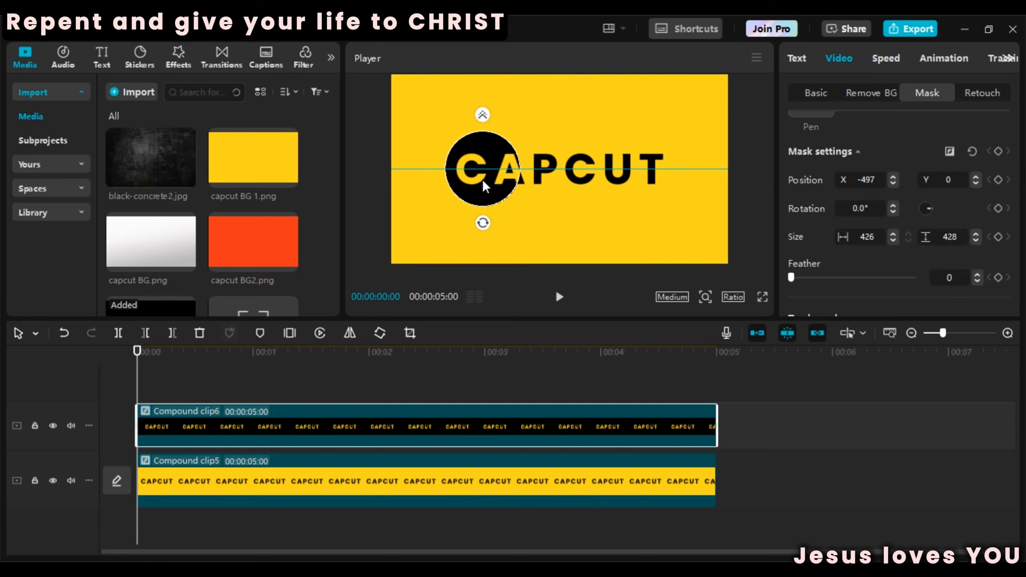
Keyframe the upper clip's circle mask at the start and move it across the text at 00:20 and 01:10, reaching X 175, Y 0.
left_click(998, 151)
key("shift+Right")
key("shift+Right")
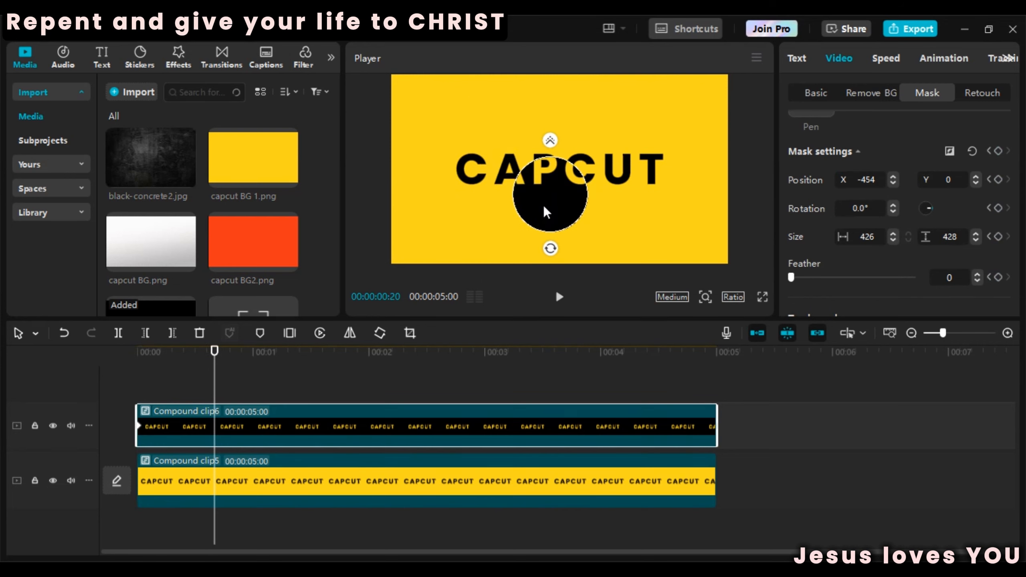
key("shift+Right")
key("shift+Right")
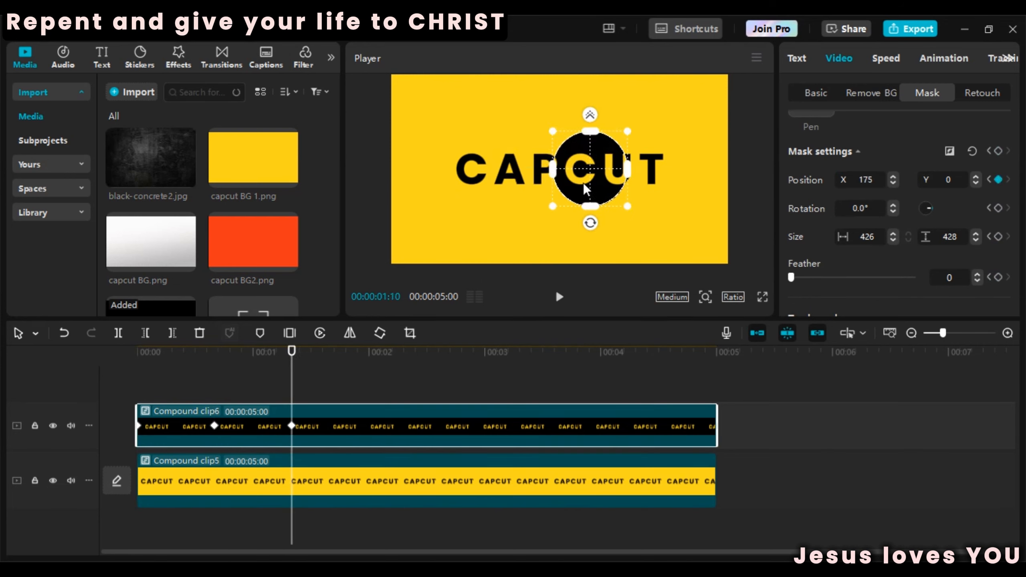
Move the circle mask to X 420, Y 0 at 2 s and back over the letters CA at 3 s.
key("shift+Right")
key("shift+Right")
key("shift+Right")
key("shift+Right")
key("shift+Right")
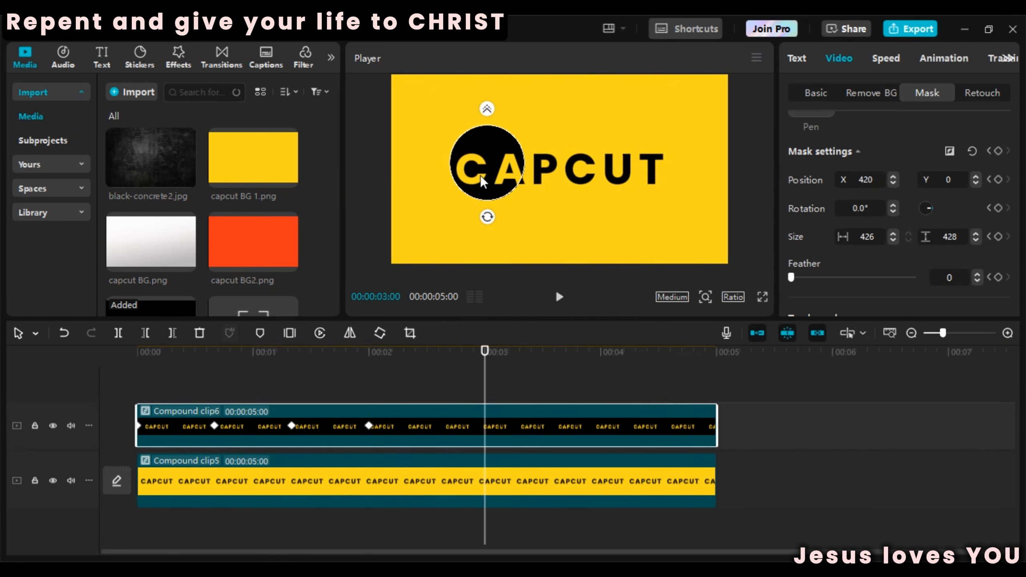
Enlarge the circle mask and place it around the letters CAP at 4 s.
key("shift+Right")
key("shift+Right")
key("shift+Right")
left_click_drag(551, 215, 555, 218)
Shrink the mask to size 1 above the U at 5 s, at about X 347, Y 130, and invert the mask.
key("shift+Right")
key("shift+Right")
key("shift+Right")
left_click_drag(503, 181, 618, 152)
left_click_drag(669, 187, 623, 158)
scroll(950, 202, "up", 2)
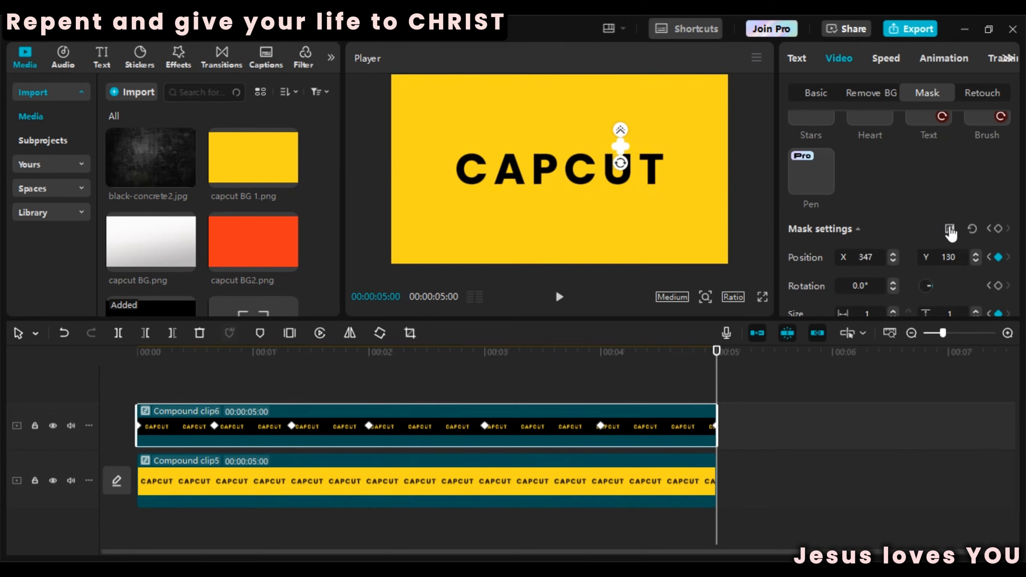
left_click(950, 230)
Show the upper clip's mask keyframe graphs and apply the Cubic Ease preset to the Position X curve.
left_click(678, 429)
key("alt+k")
left_click_drag(1011, 476, 996, 403)
left_click_drag(643, 468, 127, 421)
left_click(625, 391)
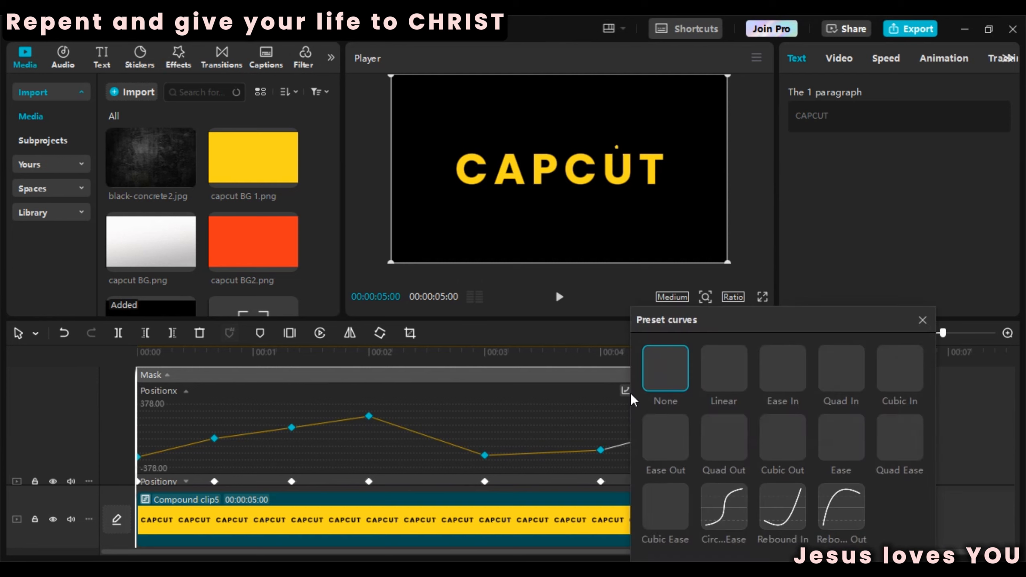
left_click(665, 506)
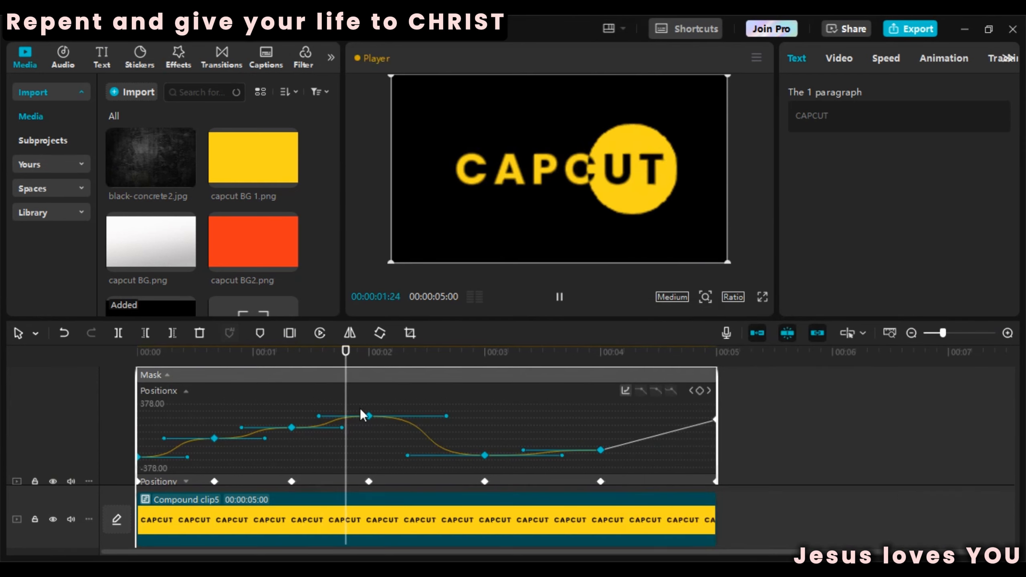
Apply the Cubic Ease preset and Auto curve to the mask's Size X keyframes.
left_click(186, 391)
left_click(168, 406)
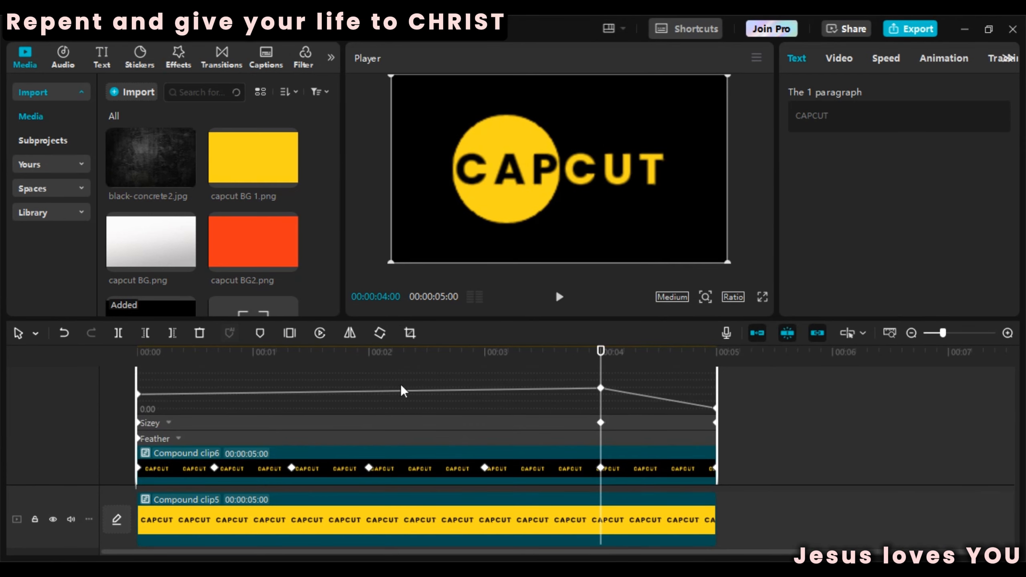
scroll(686, 417, "up", 2)
left_click(625, 403)
left_click(665, 508)
left_click(285, 465)
left_click(656, 404)
Apply the Cubic Ease preset and Auto curve to the mask's Size Y keyframes and collapse that graph.
left_click(168, 405)
scroll(947, 509, "down", 2)
left_click(168, 444)
left_click(601, 409)
left_click(625, 371)
left_click(665, 508)
left_click(576, 432)
left_click(923, 322)
left_click(656, 370)
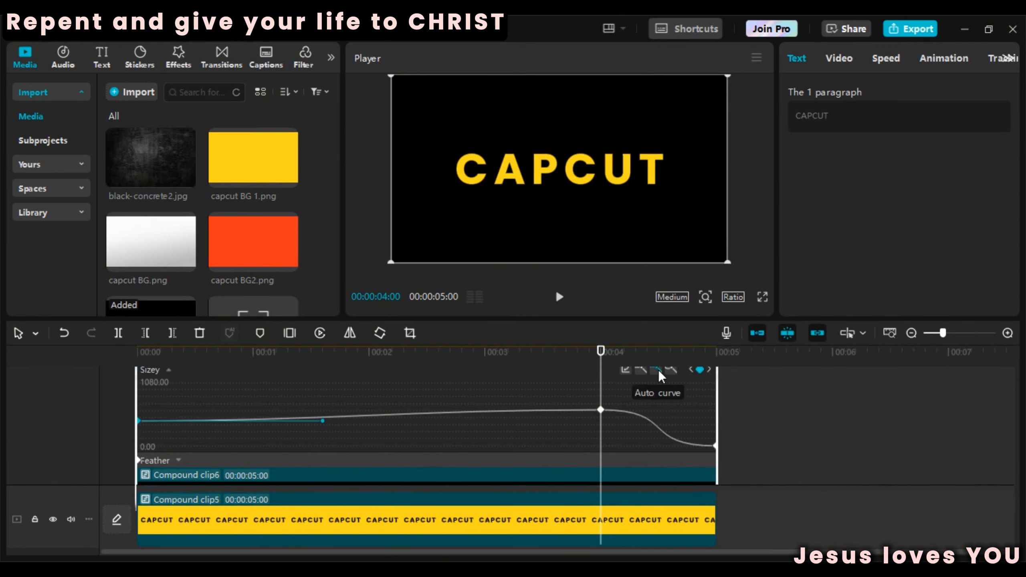
left_click(169, 370)
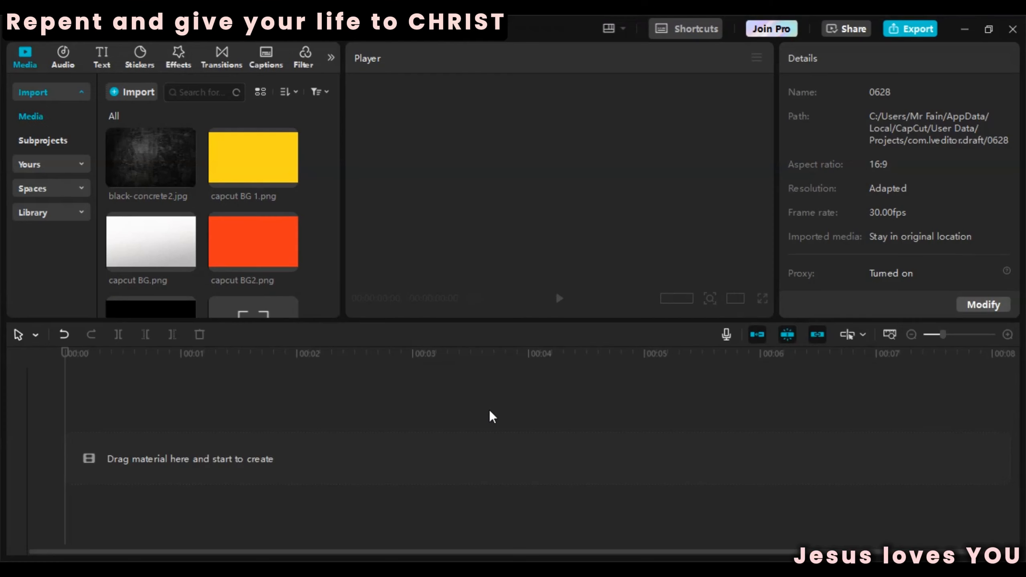
Stack capcut BG3.png above capcut BG 1.png on the empty timeline and add a default text layer lasting the full 5 seconds.
left_click_drag(252, 158, 166, 444)
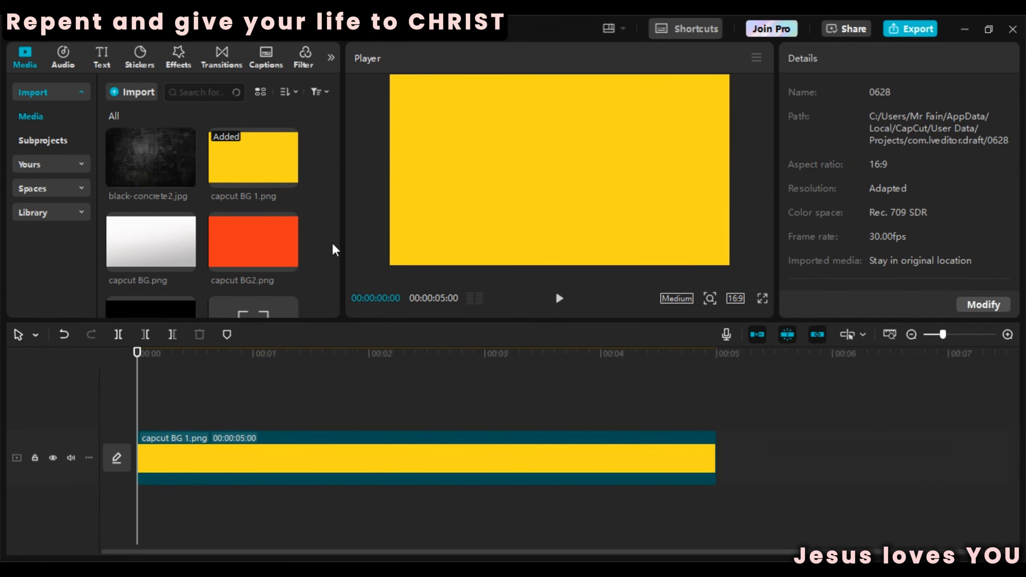
left_click_drag(162, 310, 127, 402)
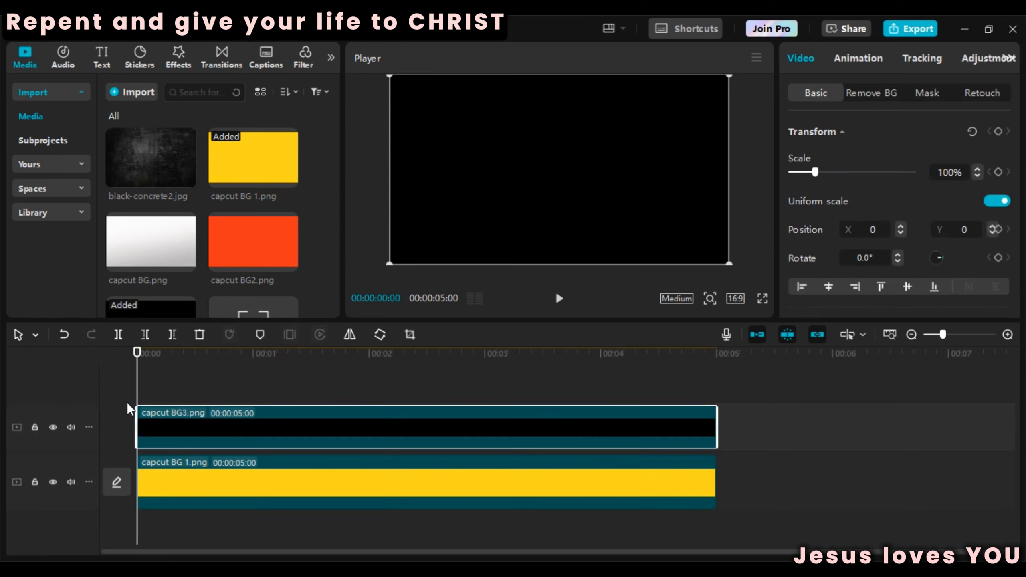
left_click(101, 56)
left_click(160, 138)
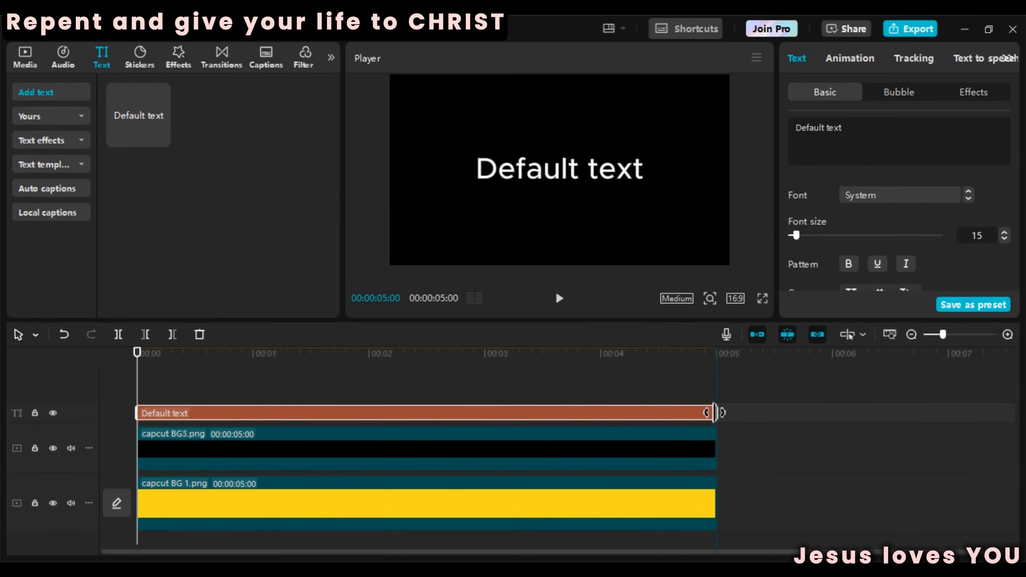
Replace the default text with a vertical column of 2s, one digit per line.
left_click(800, 132)
type("2 2 2 2 2 2 2 2")
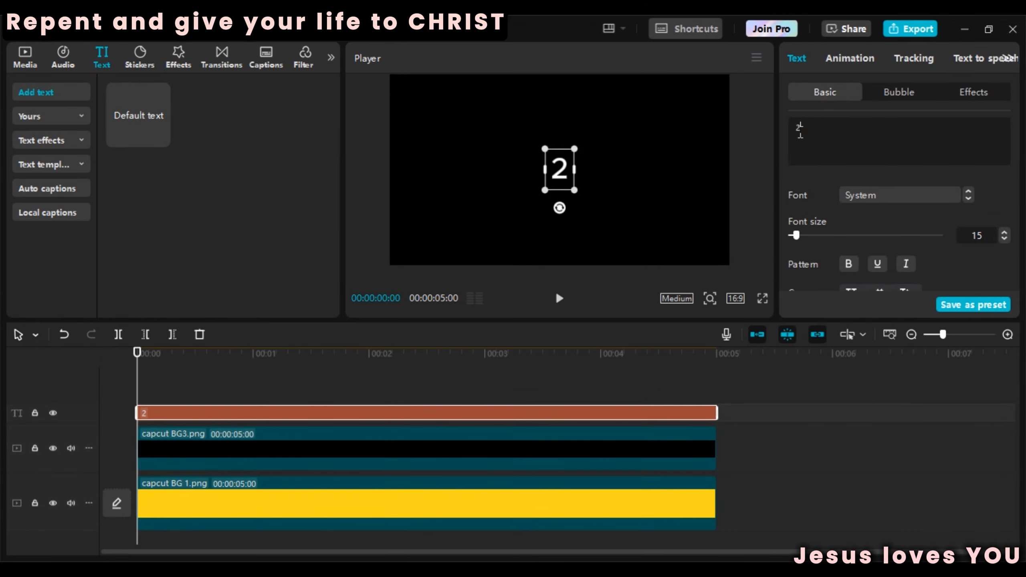
key("Return")
type("2")
key("Return")
type("2")
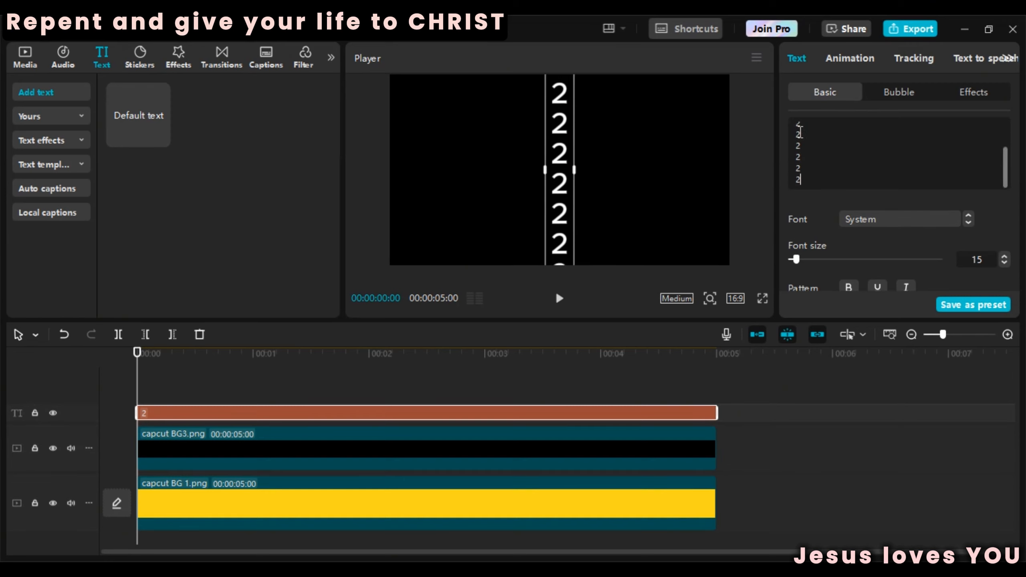
key("Return")
type("2")
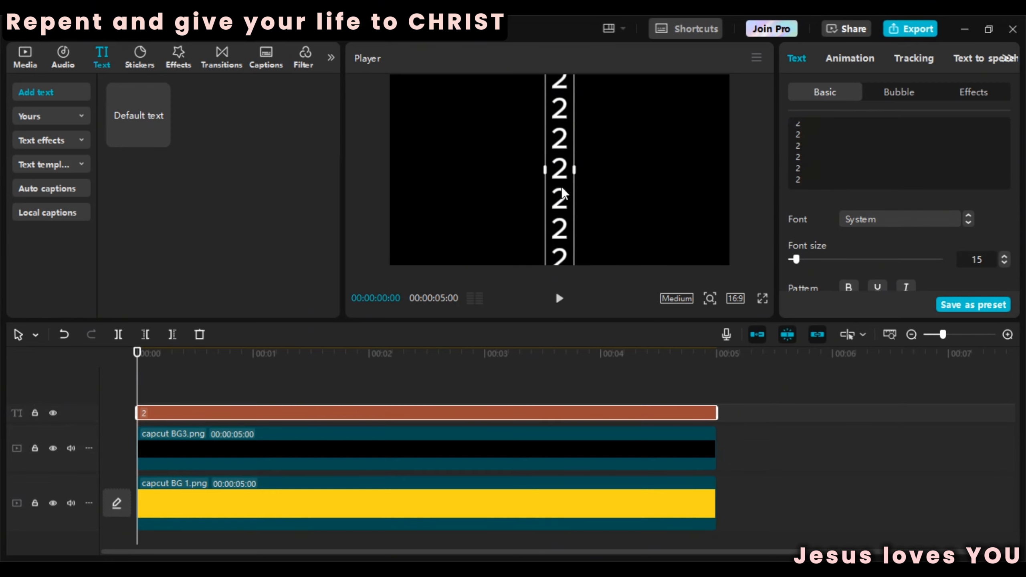
Duplicate the column of 2s three times to get four stacked text layers.
key("ctrl+c")
key("ctrl+v")
key("ctrl+v")
key("ctrl+v")
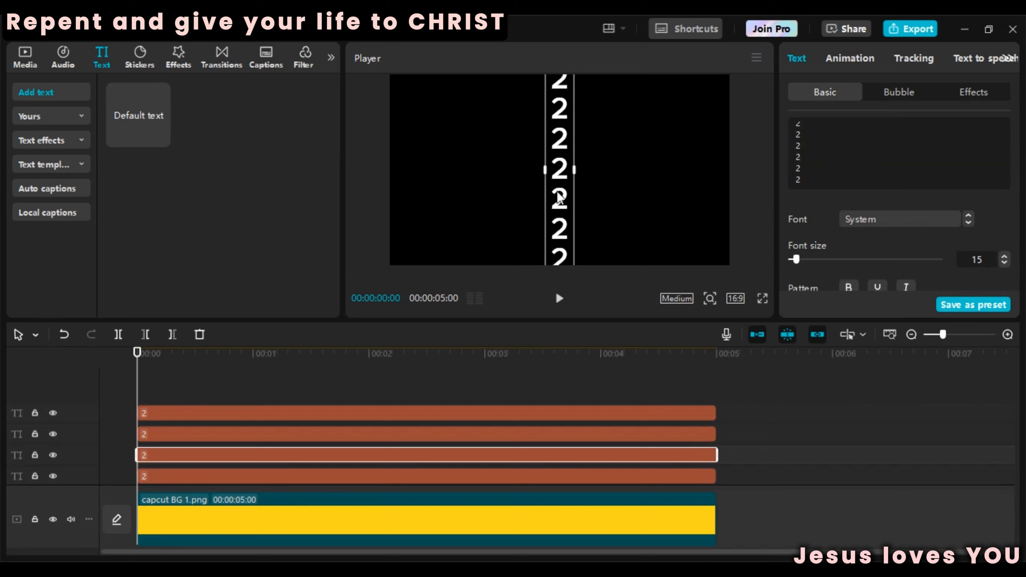
scroll(1007, 197, "down", 5)
scroll(1008, 190, "up", 3)
scroll(863, 203, "down", 2)
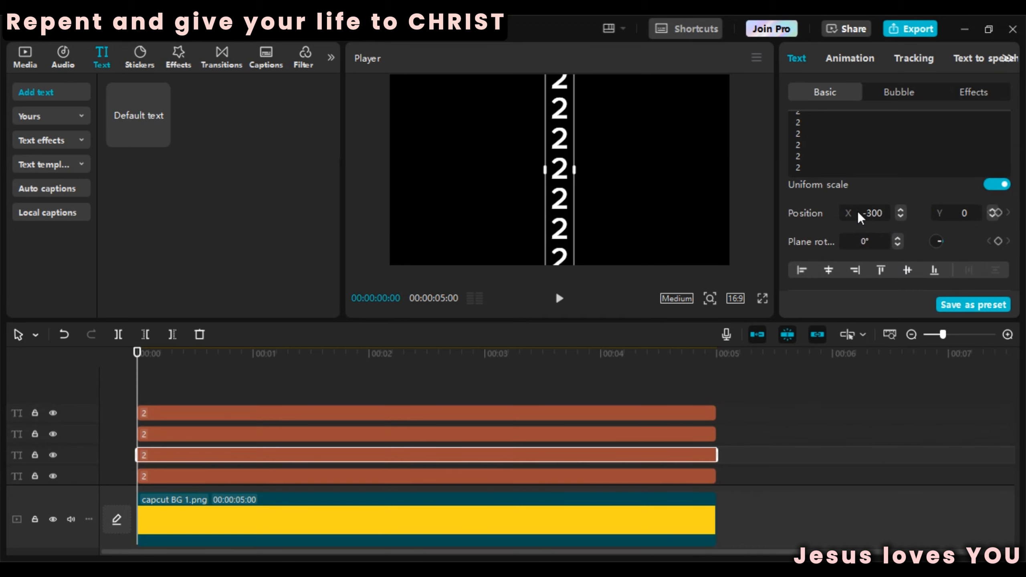
key("Return")
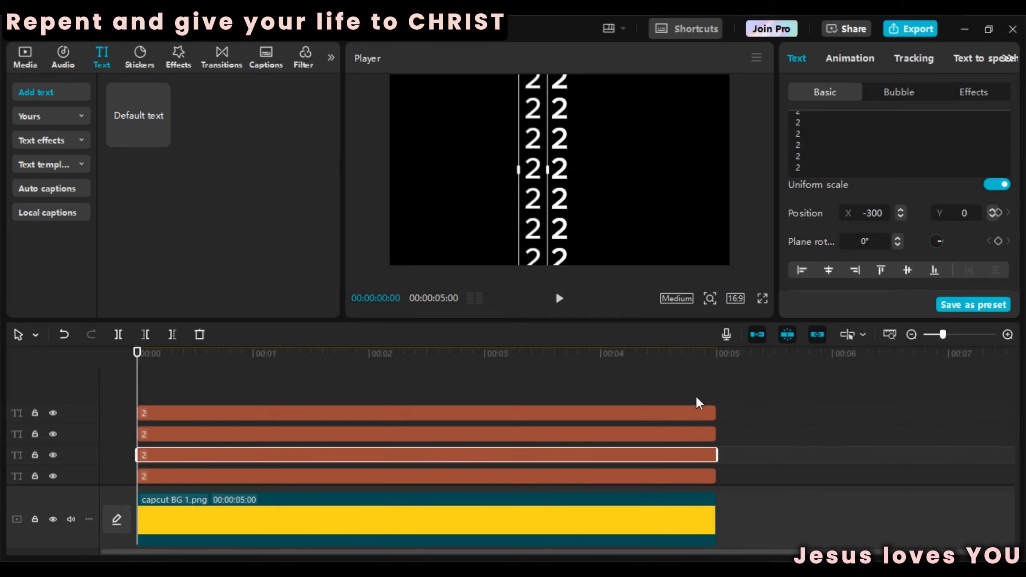
key("Return")
Set the X position of the lowest text layer to -300.
left_click(658, 479)
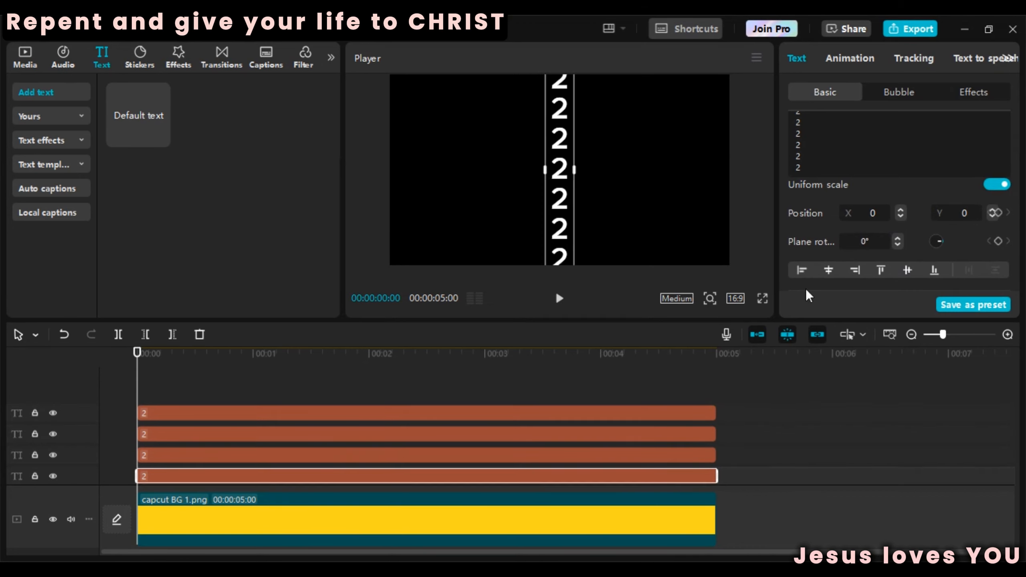
left_click(864, 211)
type("-300")
key("Return")
Set the X position of the second-highest text layer to 300 and of the topmost one to 600.
left_click(661, 456)
left_click(667, 436)
key("Return")
left_click(702, 413)
left_click(872, 213)
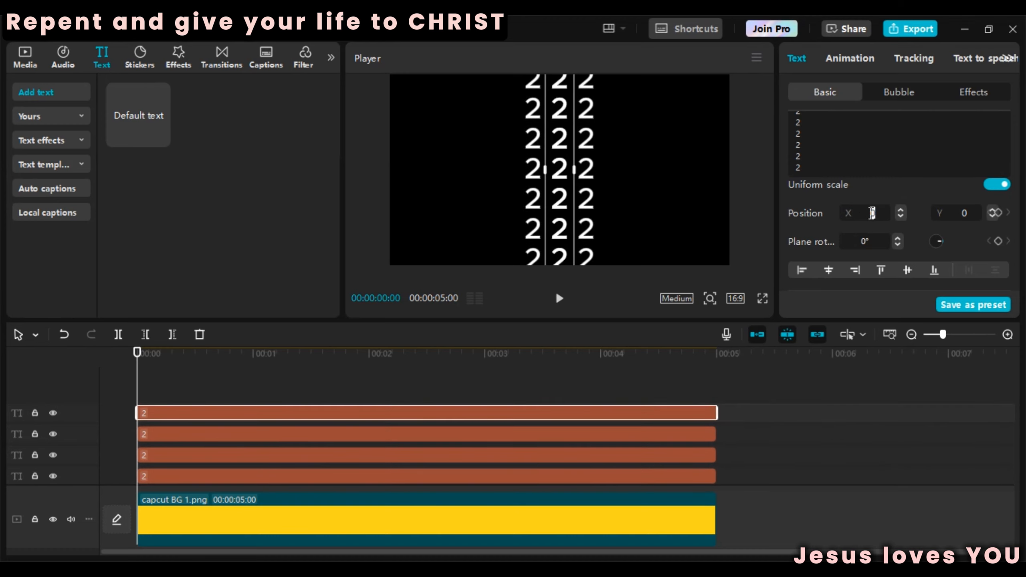
key("Return")
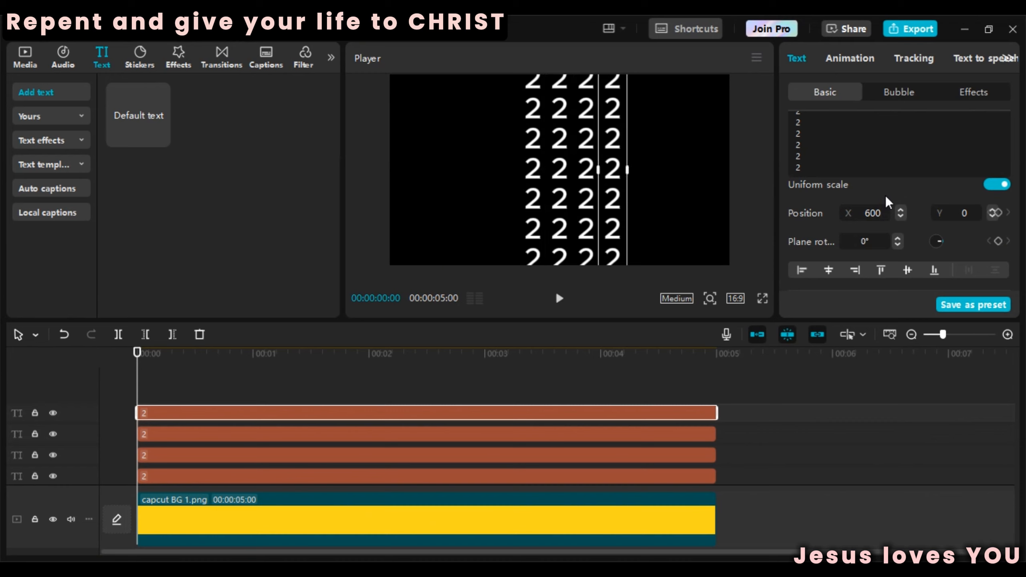
Replace the second column's text with a vertical column of 0s, one digit per line.
left_click(527, 454)
key("ctrl+a")
type("0")
key("Return")
type("0")
key("Return")
type("0")
key("Return")
type("0")
key("Return")
type("0")
key("Return")
type("0")
key("Return")
type("0")
key("Return")
type("0")
key("Return")
type("0")
Replace the third column's text with the digits 1 to 9 followed by 0, one per line.
left_click(622, 435)
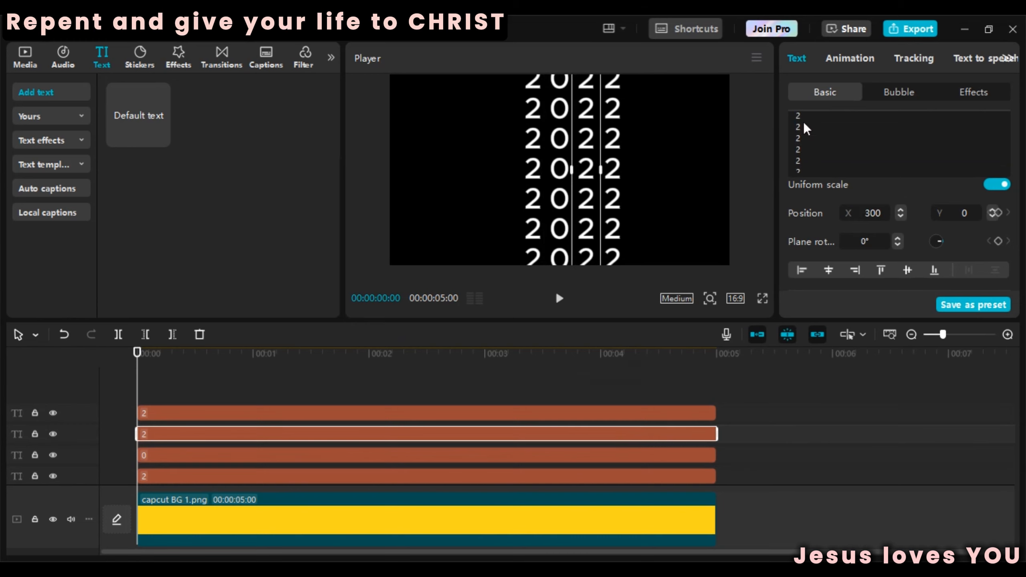
key("ctrl+a")
type("1 2 3 4 5 6 7")
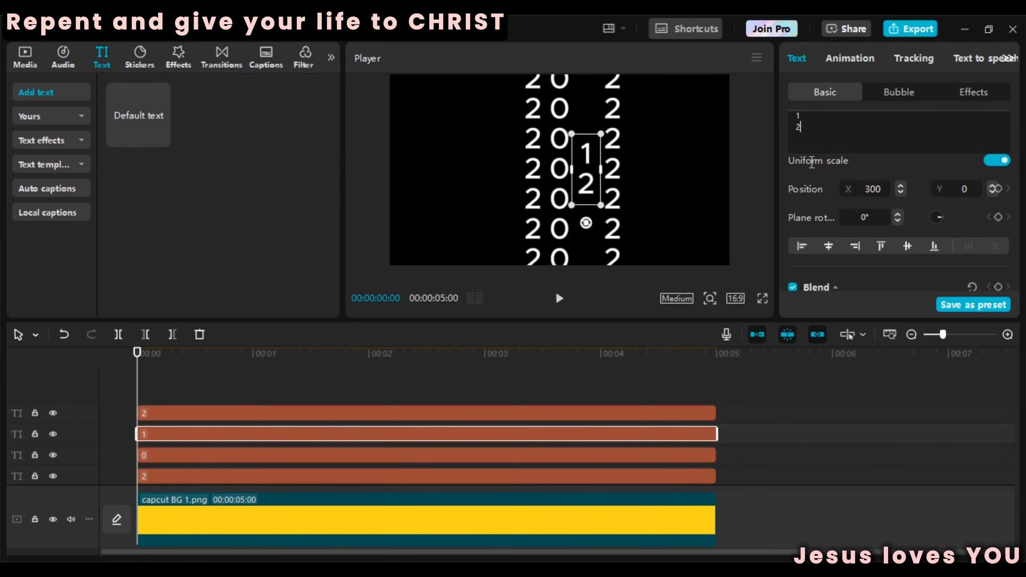
type(" 8 9 0")
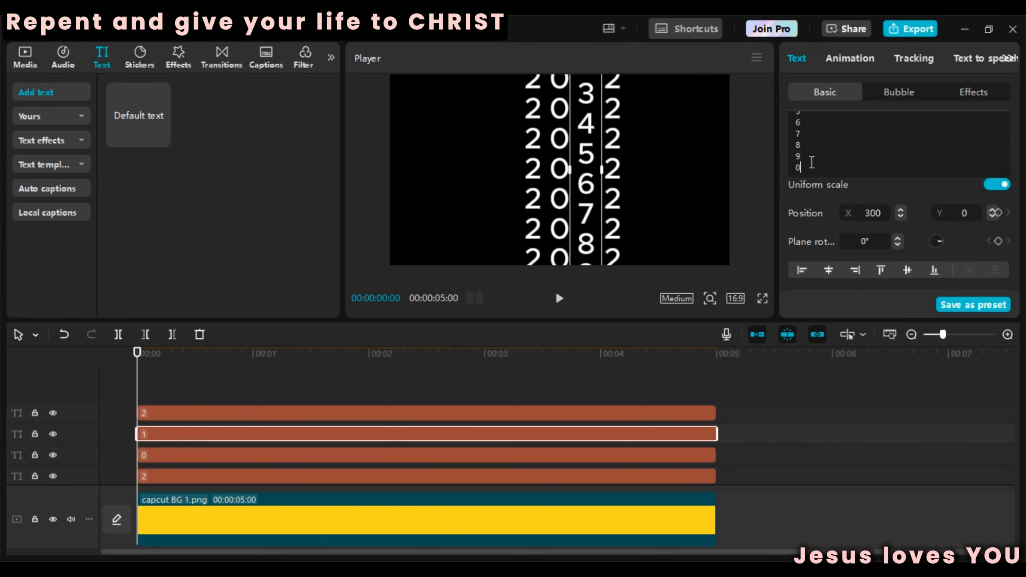
Remove the extra last row from the column of 0s to line it up with the numbered column.
left_click(553, 231)
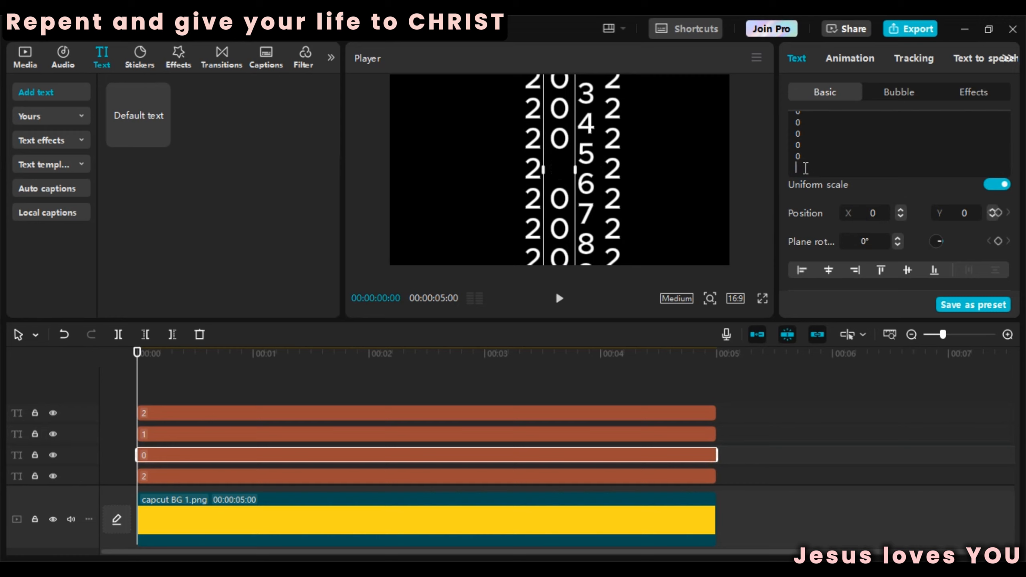
scroll(805, 168, "down", 1)
key("BackSpace")
key("BackSpace")
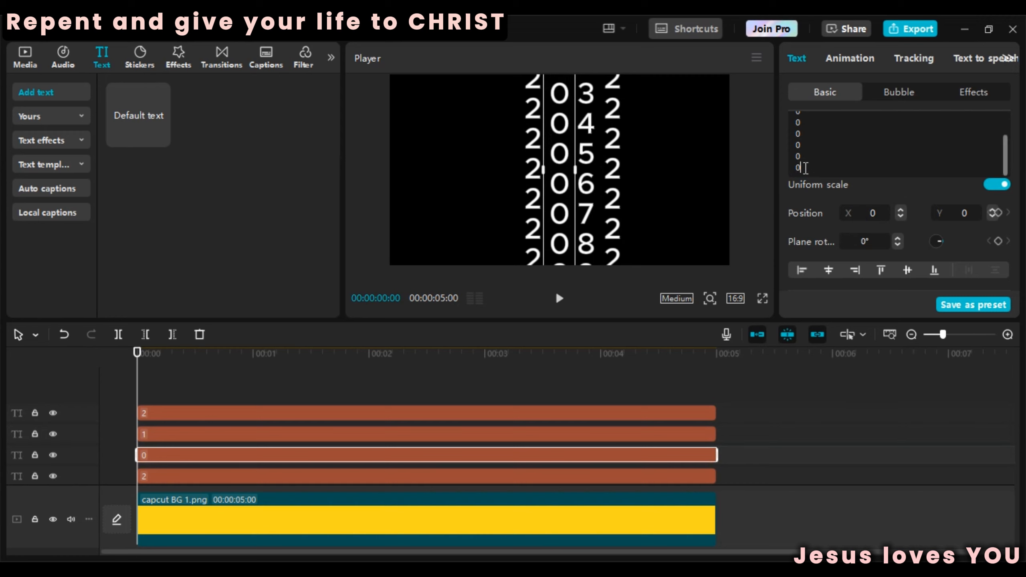
Remove the extra last row from the first column of 2s to align it with its neighbours.
scroll(837, 169, "up", 3)
left_click(680, 480)
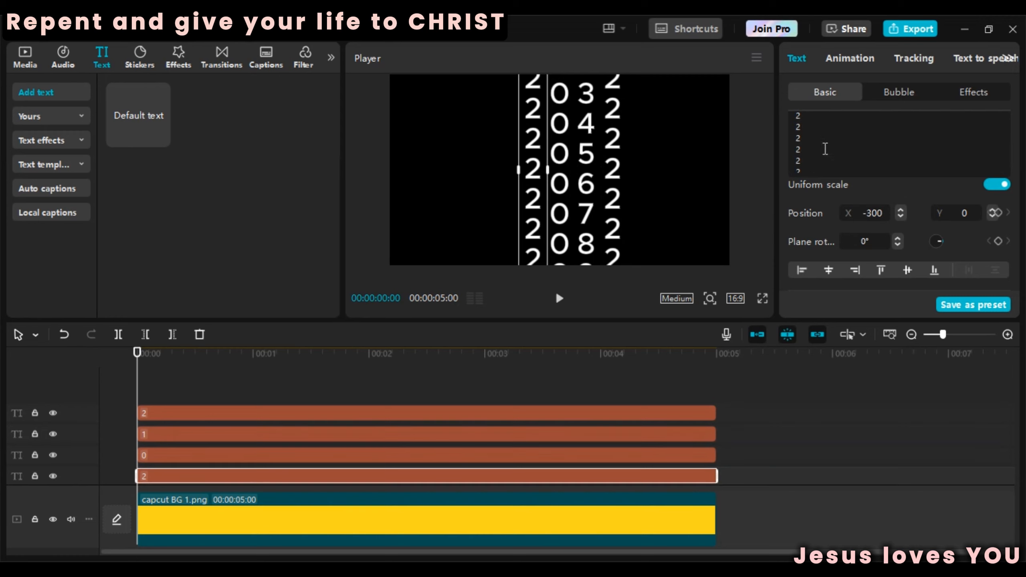
key("BackSpace")
key("BackSpace")
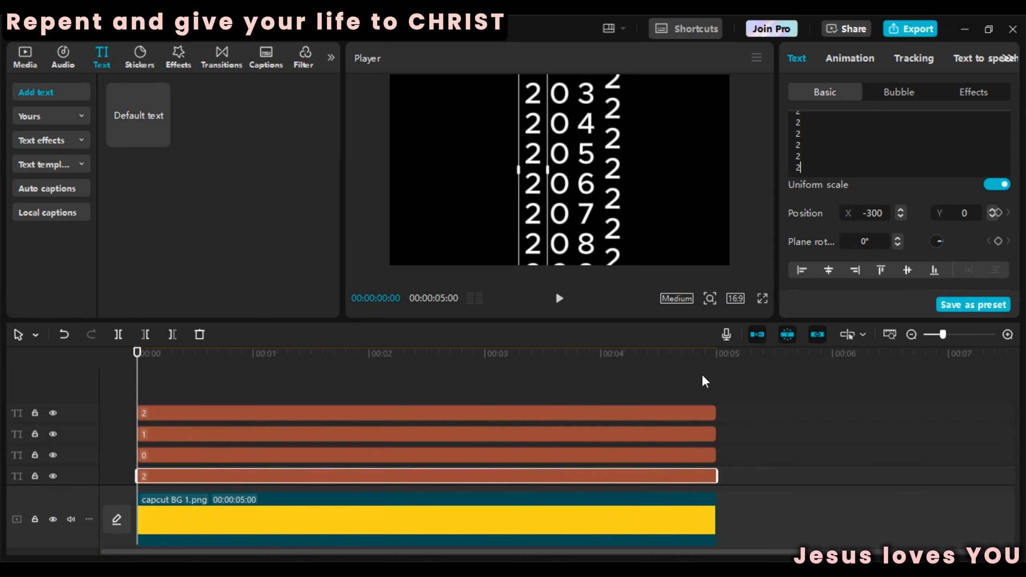
Replace the fourth column's text with the digits 1 to 9 followed by 0, one per line.
left_click(655, 380)
left_click(660, 413)
scroll(815, 171, "down", 1)
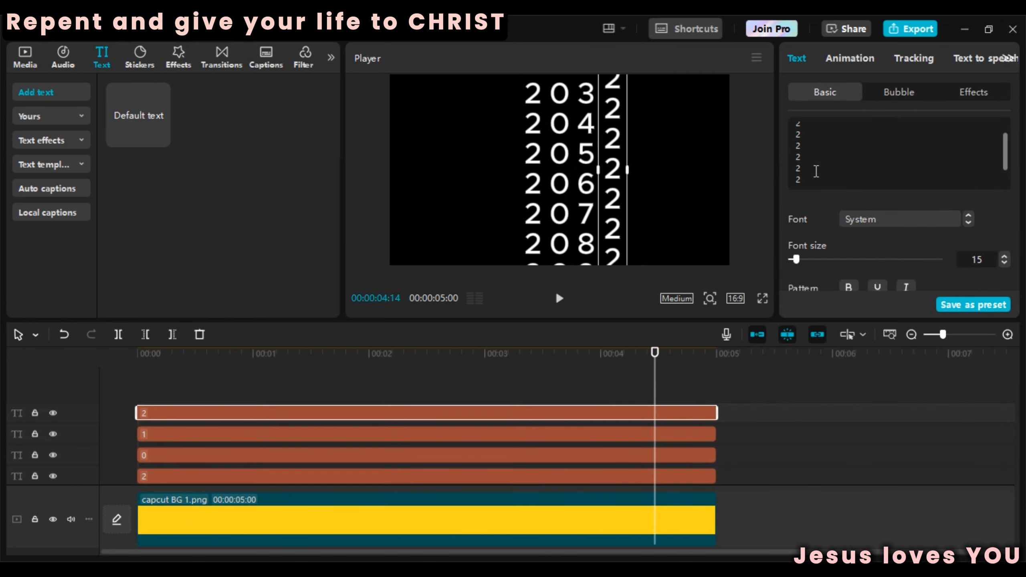
type("2")
key("ctrl+a")
type("1 2 3 4 5 6 7")
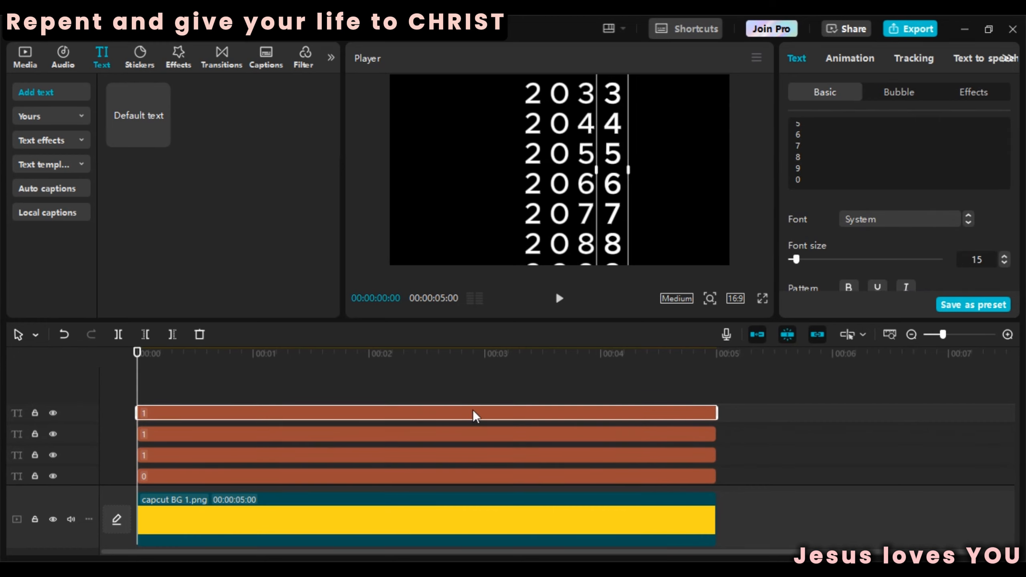
Turn the topmost text copy into a "|" divider between the last two digits of the 2066 row and paste two duplicates.
left_click(473, 415)
left_click_drag(602, 195, 604, 192)
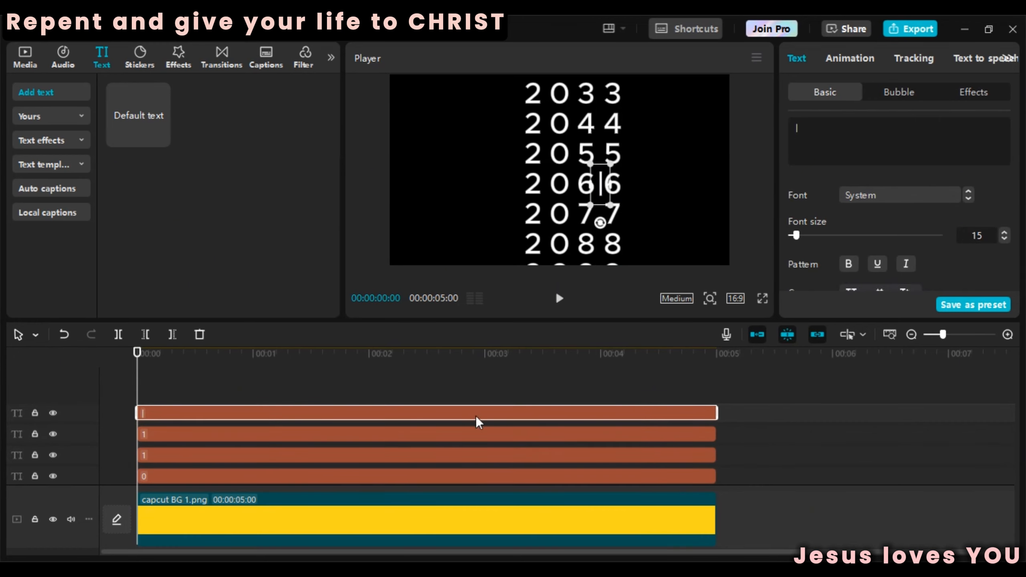
key("ctrl+c")
key("ctrl+v")
key("ctrl+v")
Move the two duplicated dividers into the remaining gaps between the digits of the 2066 row.
scroll(880, 194, "down", 6)
left_click_drag(882, 189, 866, 190)
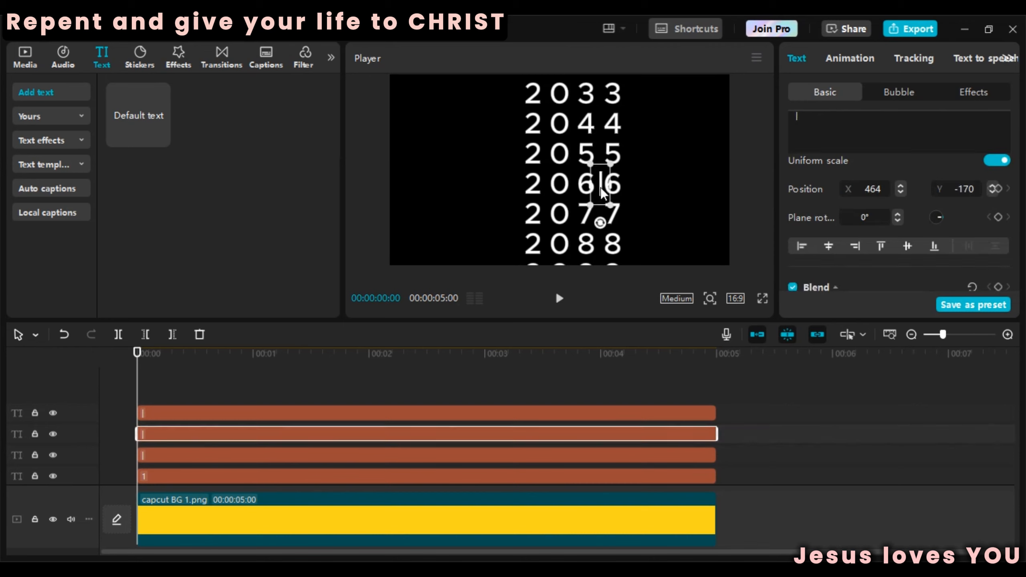
left_click_drag(601, 190, 572, 190)
left_click(609, 414)
left_click_drag(601, 190, 546, 191)
left_click(901, 186)
left_click(900, 191)
Align the other two dividers at Y -183 and set the last one's X position to 450.
left_click(606, 434)
double_click(963, 189)
type("-183")
left_click(606, 455)
double_click(964, 189)
type("-183300")
double_click(872, 190)
type("450")
Duplicate a divider, change its text to a row of dashes and place it directly under the 2066 row.
left_click(264, 415)
key("ctrl+c")
key("ctrl+v")
double_click(797, 128)
type("-----------")
left_click_drag(546, 186, 568, 196)
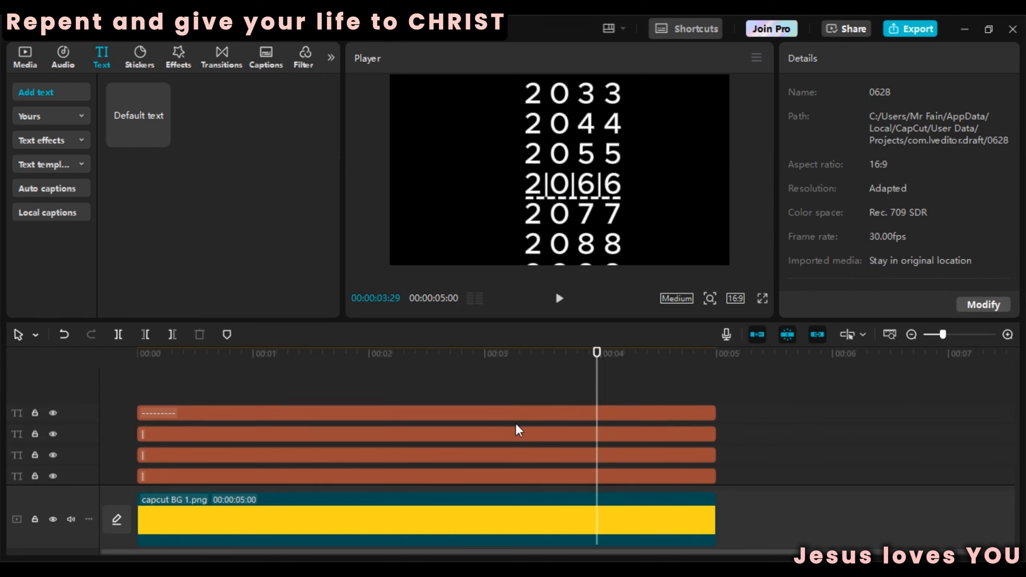
Add a 0 as a new first line in the second, third and last digit columns.
left_click(676, 412)
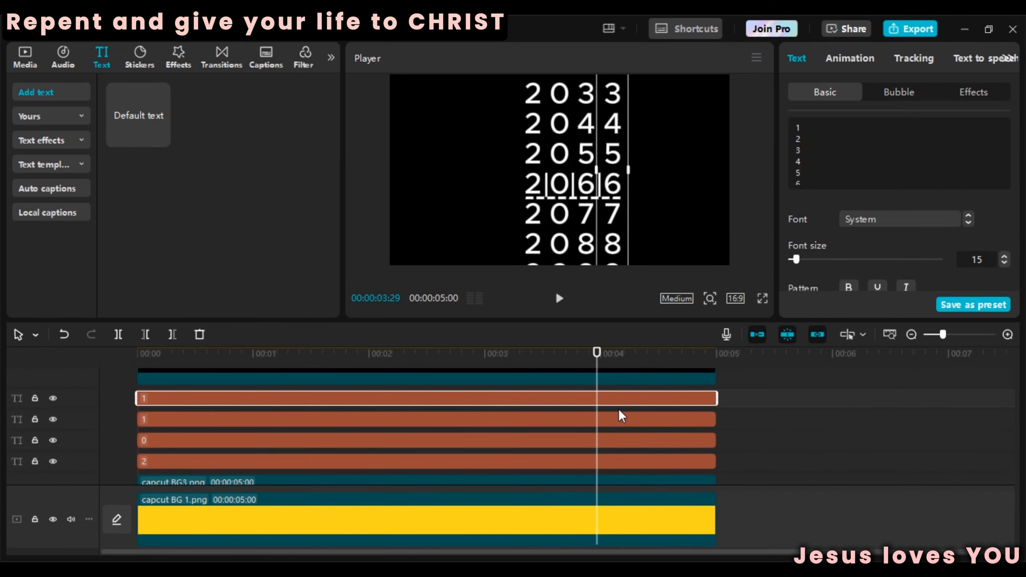
left_click(620, 416)
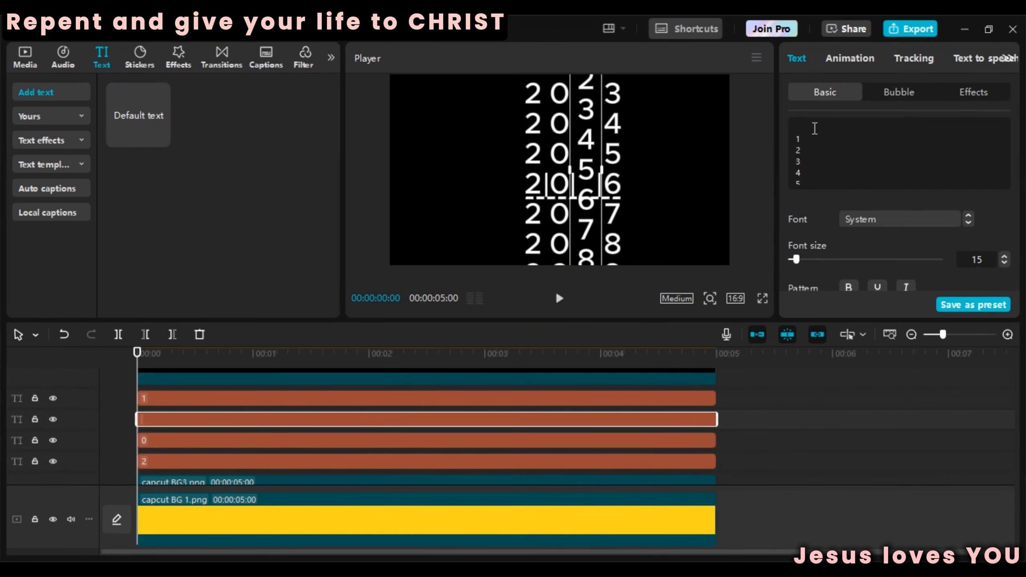
type("0")
left_click(603, 401)
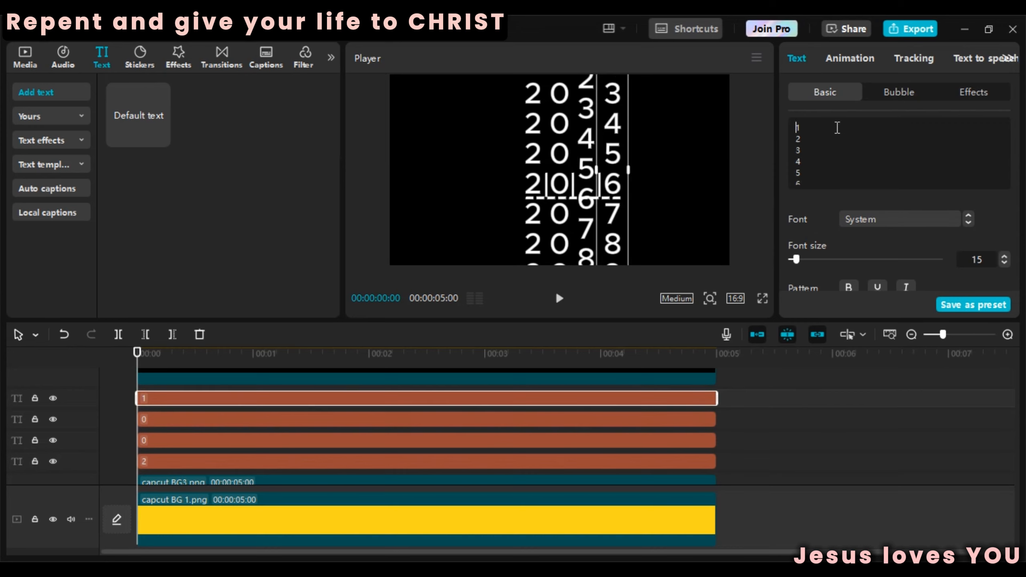
key("Return")
left_click(644, 443)
key("Return")
Add another 2 as a new first line in the first digit column so its rows match the others.
left_click(570, 462)
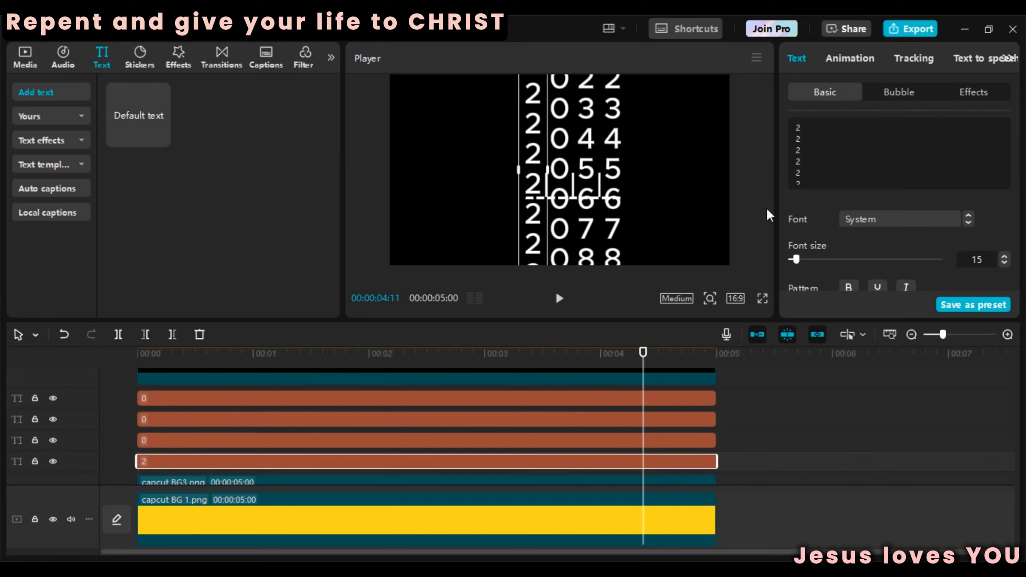
left_click(797, 130)
key("Return")
key("Up")
type("2")
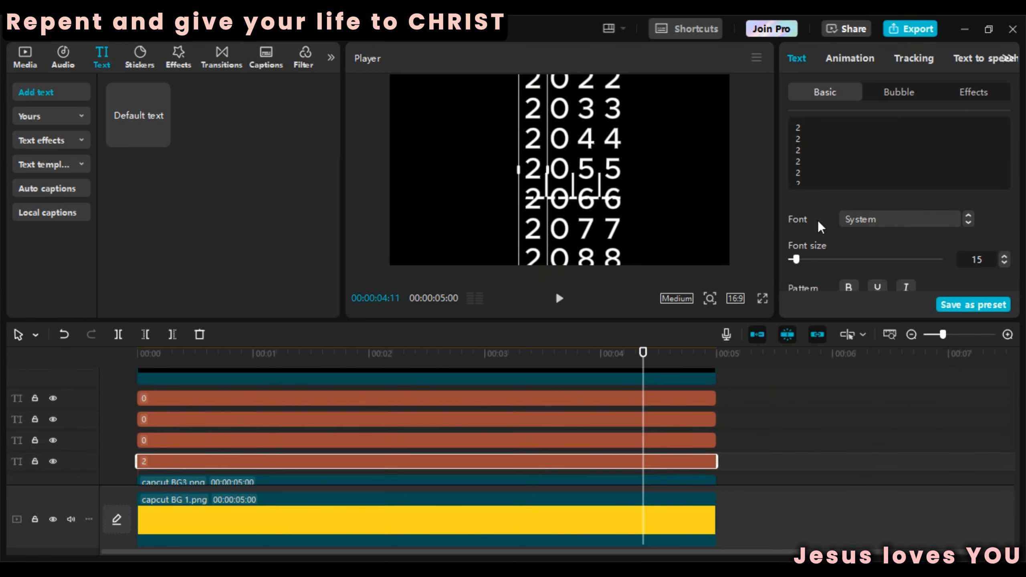
Move the compound clip of dividers and dashes up so it frames the 2055 row.
left_click(673, 379)
left_click_drag(581, 203, 581, 173)
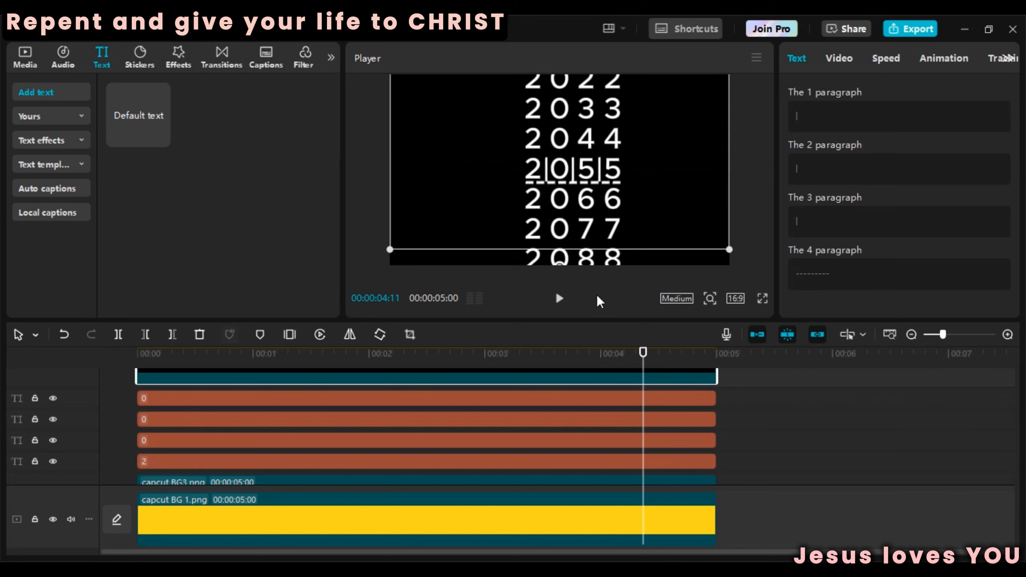
left_click(757, 436)
Keyframe the third digit column at the timeline start and set its Y position to -1700, placing its first 0 in the divider row.
left_click(153, 416)
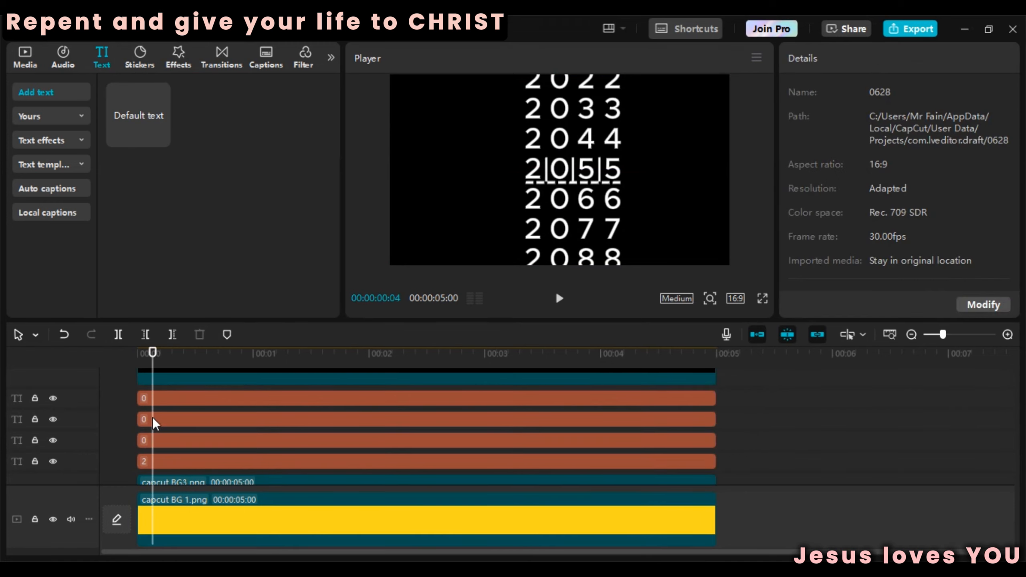
key("Home")
scroll(1016, 137, "down", 5)
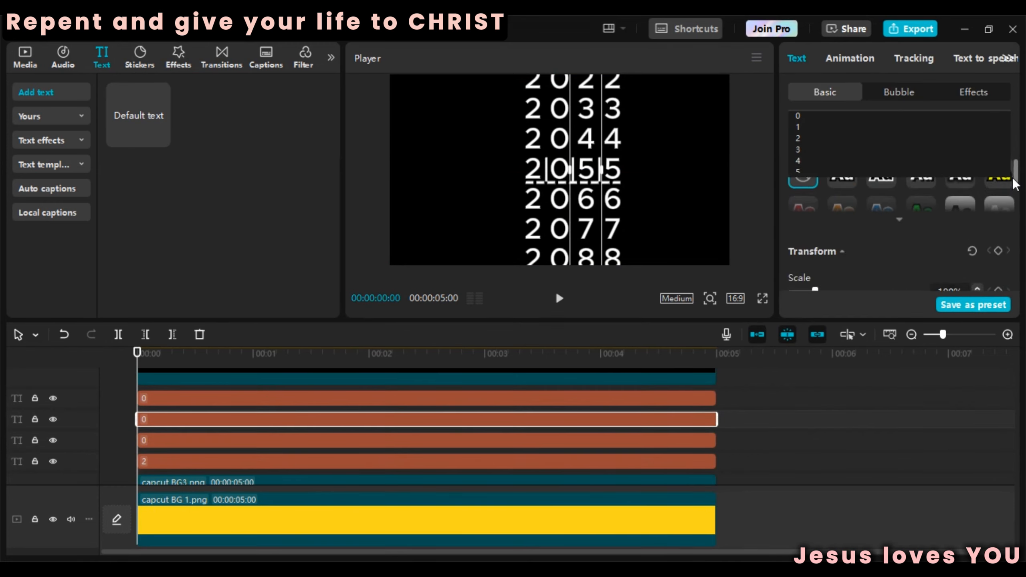
left_click_drag(585, 124, 584, 168)
key("ctrl+z")
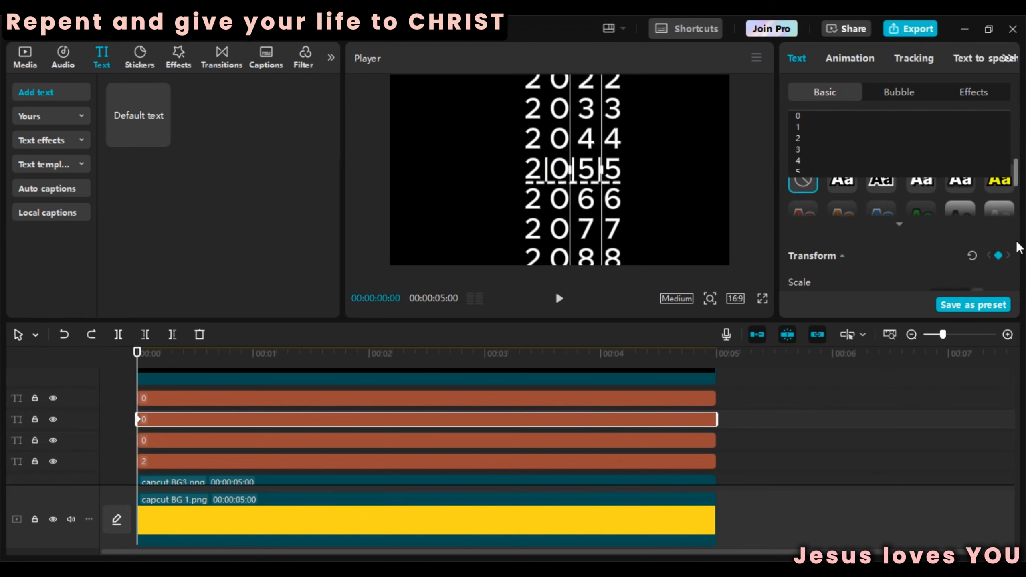
scroll(1008, 235, "down", 3)
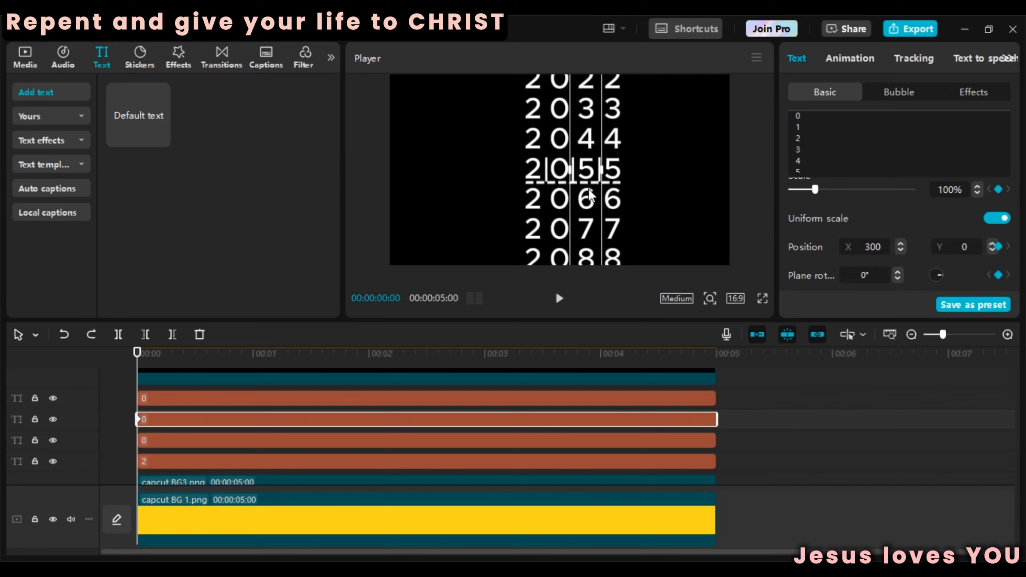
left_click_drag(589, 196, 592, 332)
key("BackSpace")
type("01")
key("Return")
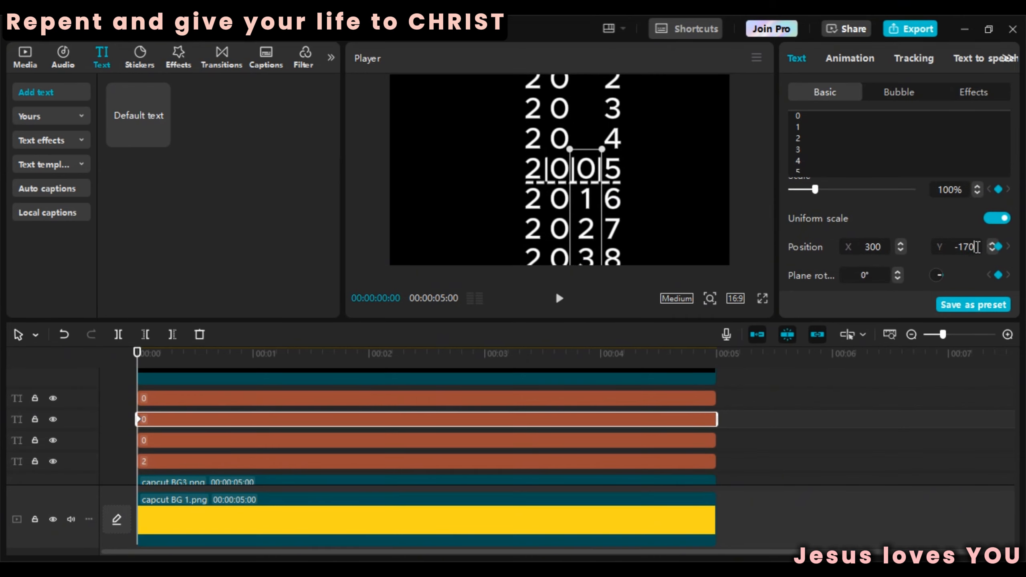
Set the last digit column's Y position to -1700 at the timeline start and keyframe it.
left_click(679, 402)
left_click(957, 246)
type("-1700")
left_click(959, 212)
left_click(998, 246)
mouse_move(1015, 192)
left_mouse_down()
mouse_move(1015, 178)
mouse_move(1018, 204)
left_mouse_up()
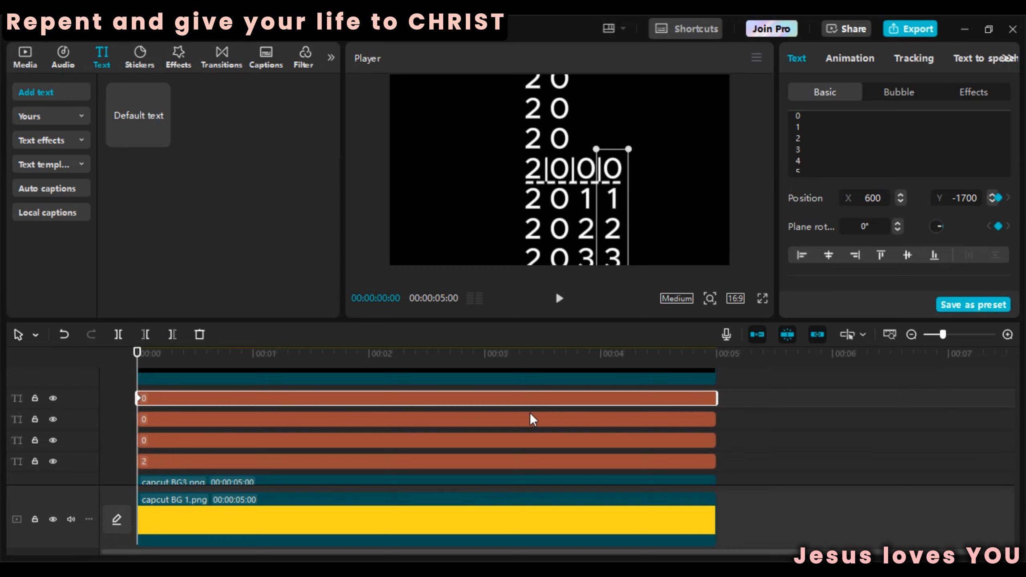
Move the last digit column upward at 00:00:00:20 to create its second position keyframe.
key("Right")
key("Right")
key("Right")
key("Right")
key("Right")
key("Right")
key("Right")
key("Right")
key("Right")
key("Right")
key("Right")
key("Right")
key("Right")
key("Right")
key("Right")
key("Right")
key("Right")
key("Right")
key("Right")
key("Right")
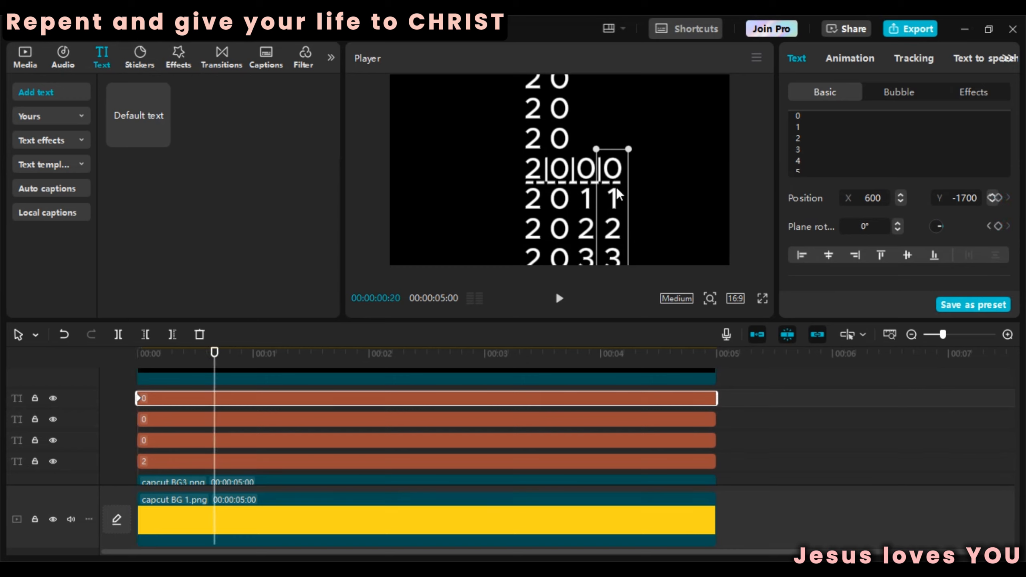
left_click(610, 210)
left_click(410, 400)
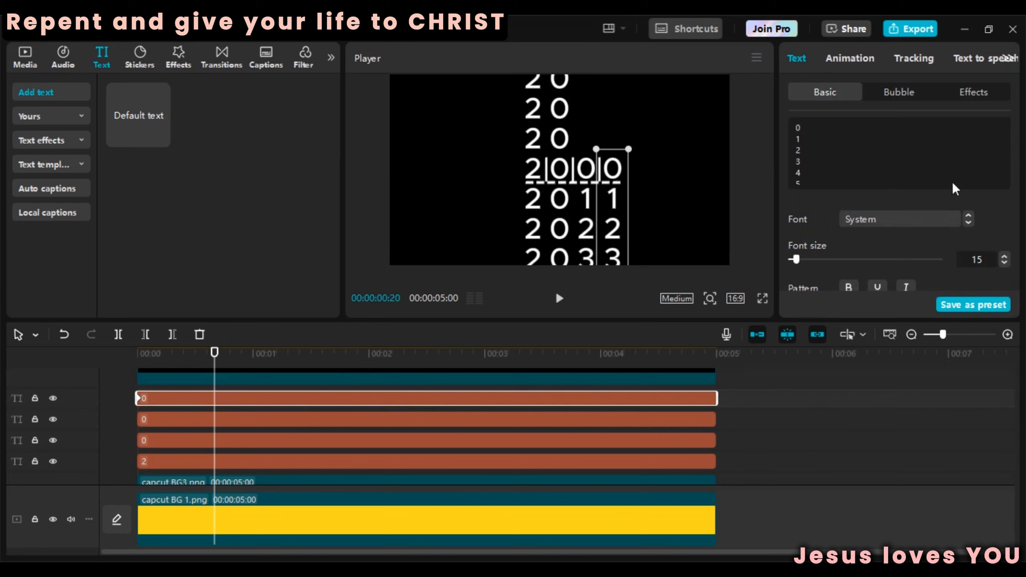
scroll(1009, 206, "down", 5)
left_click_drag(610, 212, 608, 129)
left_click(608, 77)
left_click(608, 77)
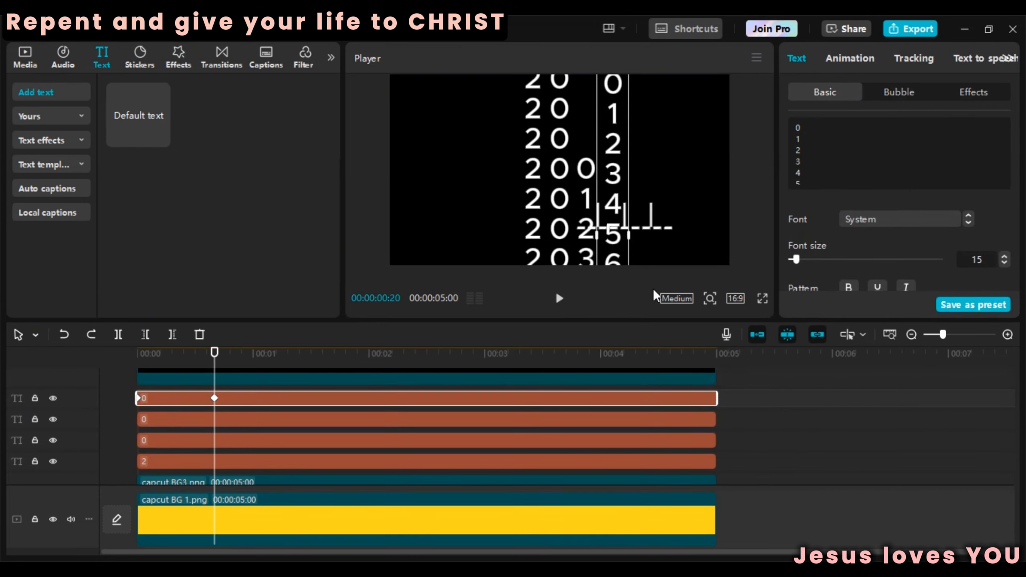
scroll(1006, 198, "down", 5)
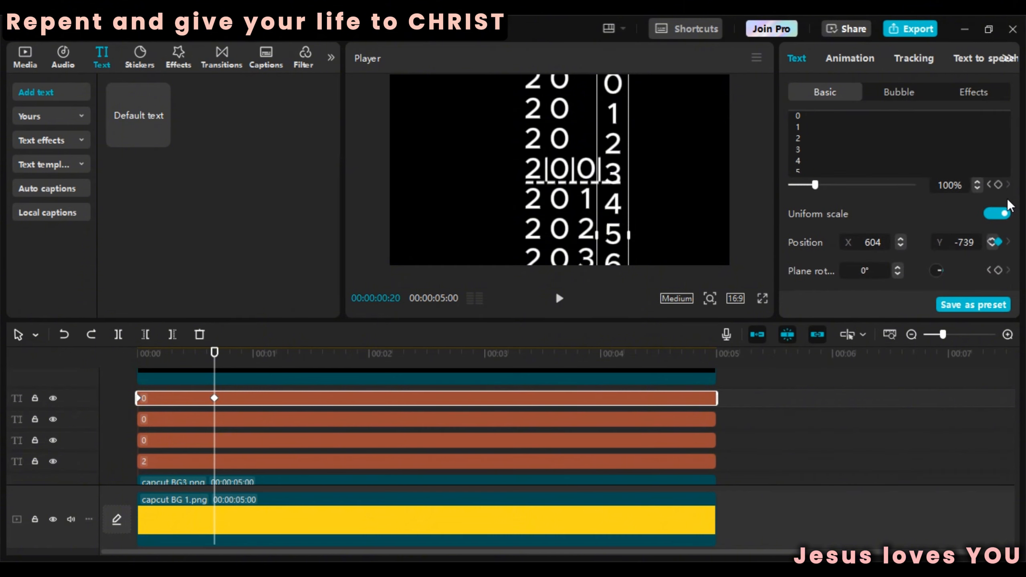
Place the divider compound clip beneath the text layers and reduce its track height.
key("alt+g")
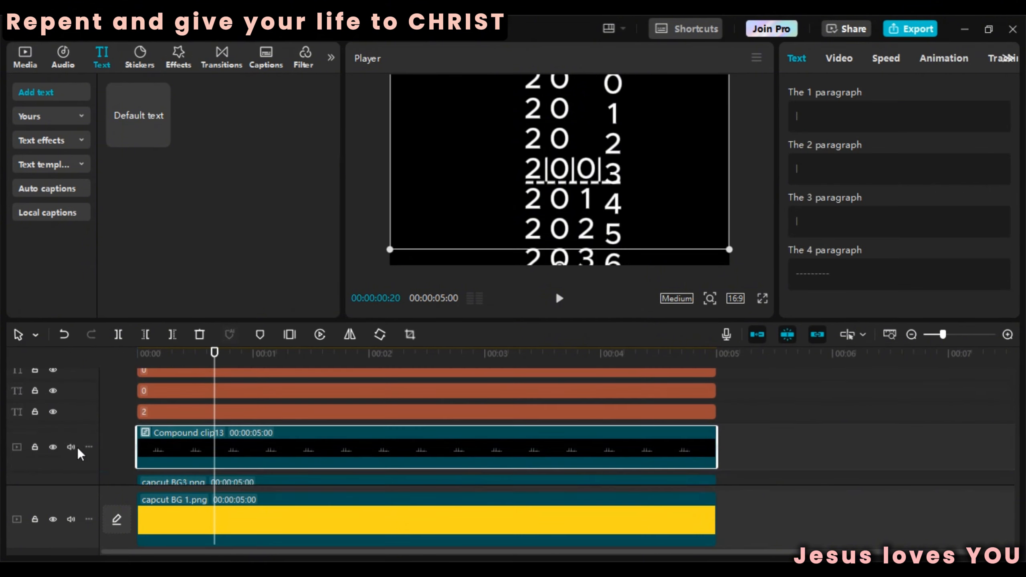
left_click(88, 447)
mouse_move(207, 464)
left_click(250, 464)
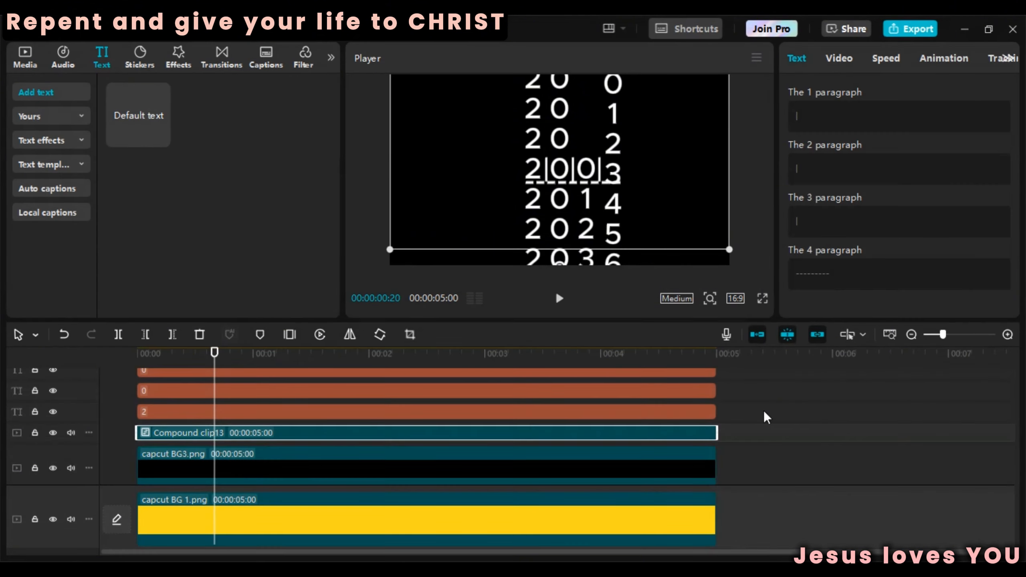
At 00:00:00:20, move the last digit column up until its final 0 sits in the divider row.
left_click(763, 410)
key("space")
scroll(763, 411, "up", 3)
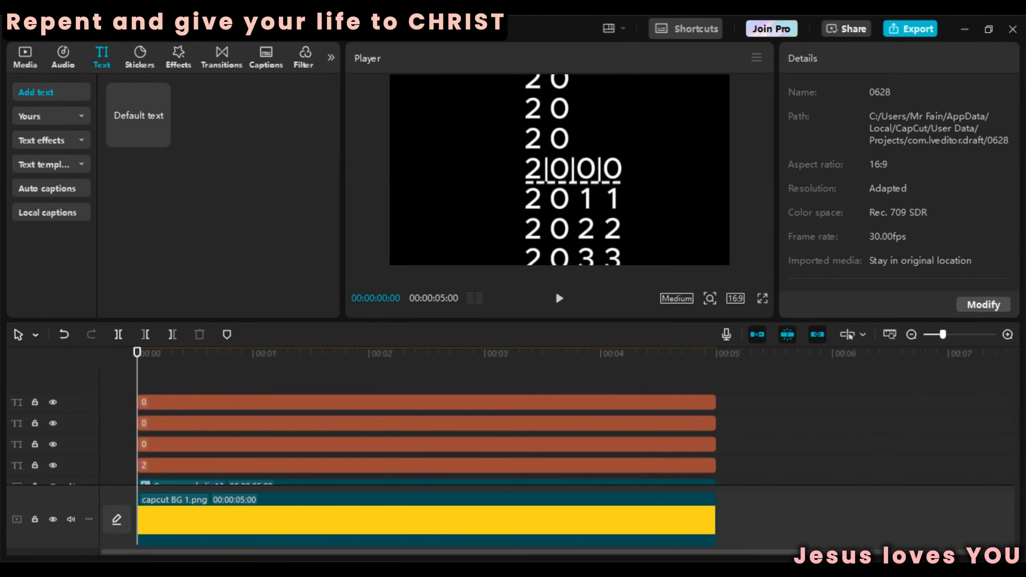
left_click(439, 405)
key("Down")
left_click_drag(1016, 131, 1015, 196)
left_click_drag(614, 164, 619, 63)
left_click_drag(614, 141, 612, 115)
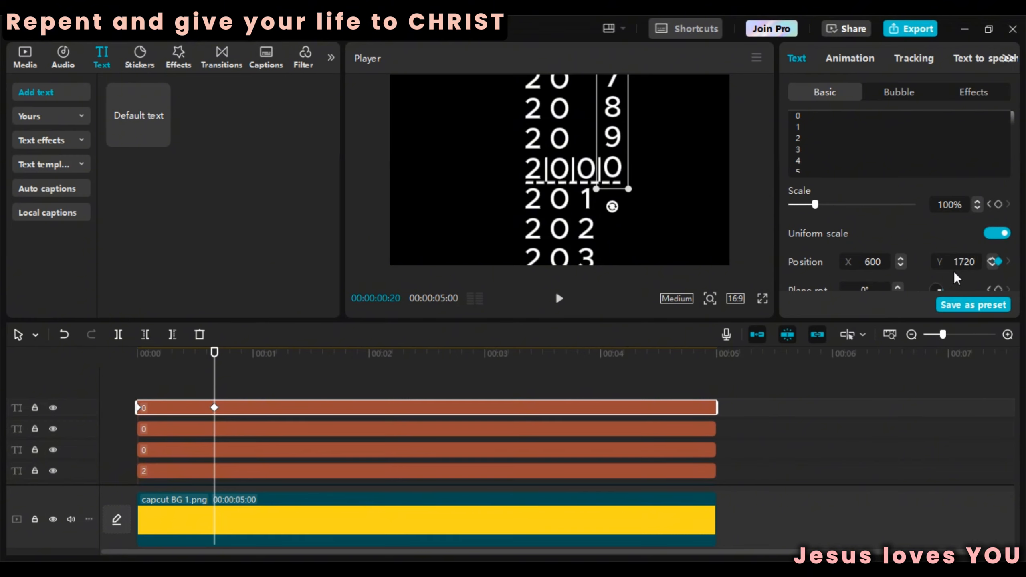
Fine-tune the last digit column's Y position at 00:00:00:20 to 1715 and finally 1710.
type("17")
key("Return")
type("5")
key("Return")
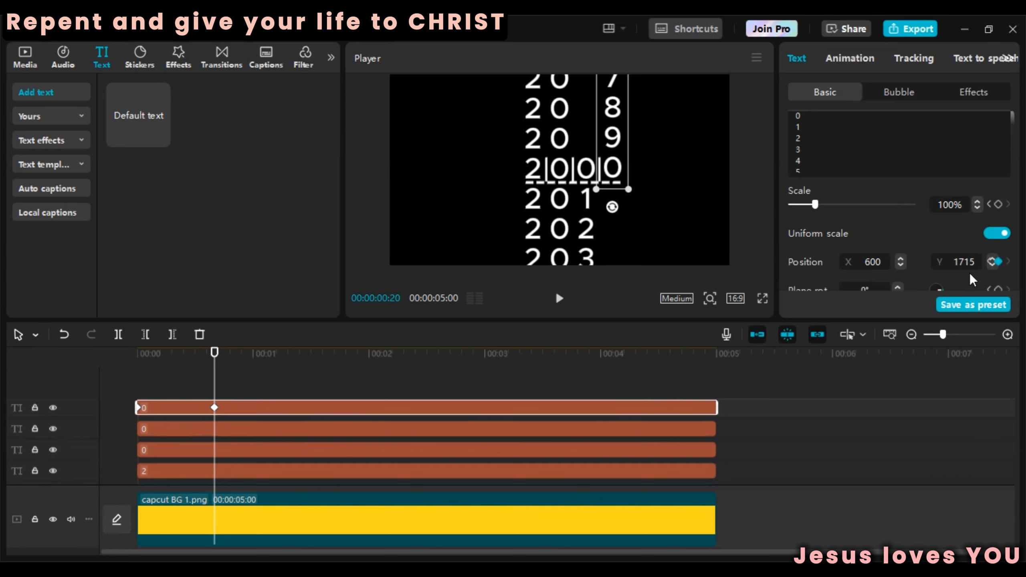
type("0")
key("Return")
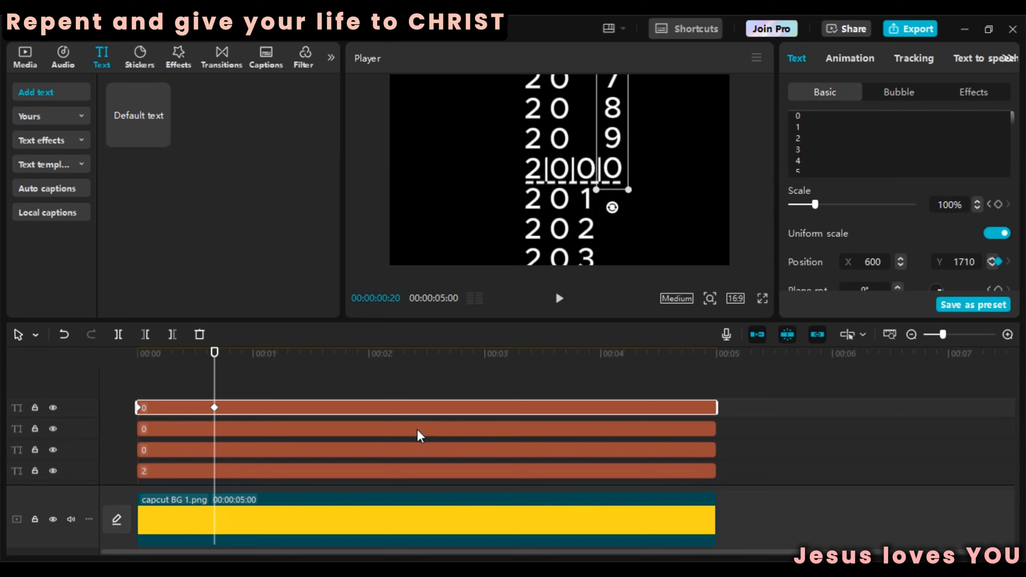
Try moving the third digit column up at 00:00:00:20, undo the move and step back to 00:00:00:18 with that column selected.
left_click(393, 434)
left_click_drag(589, 215, 588, 184)
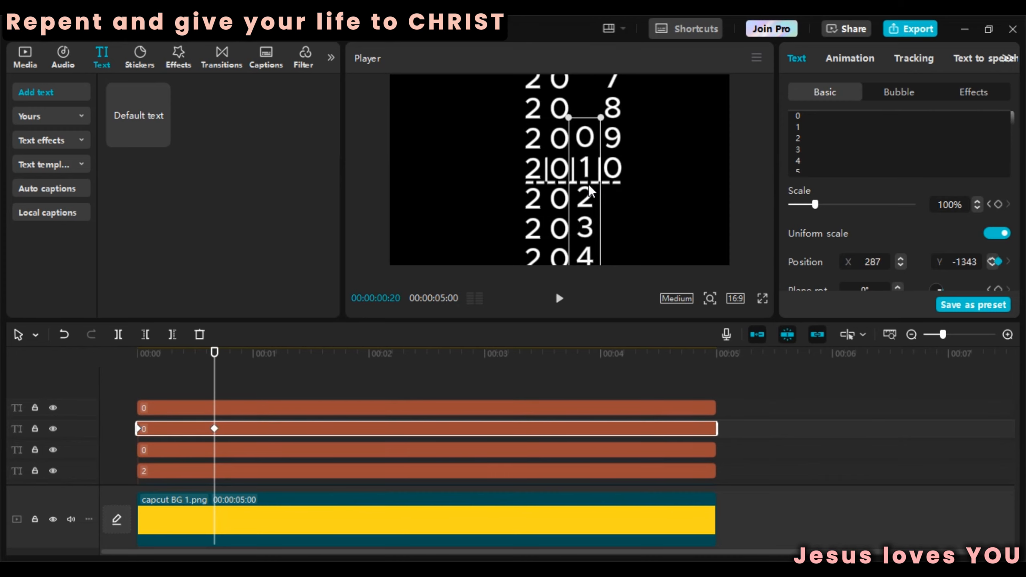
key("ctrl+z")
key("Left")
key("Left")
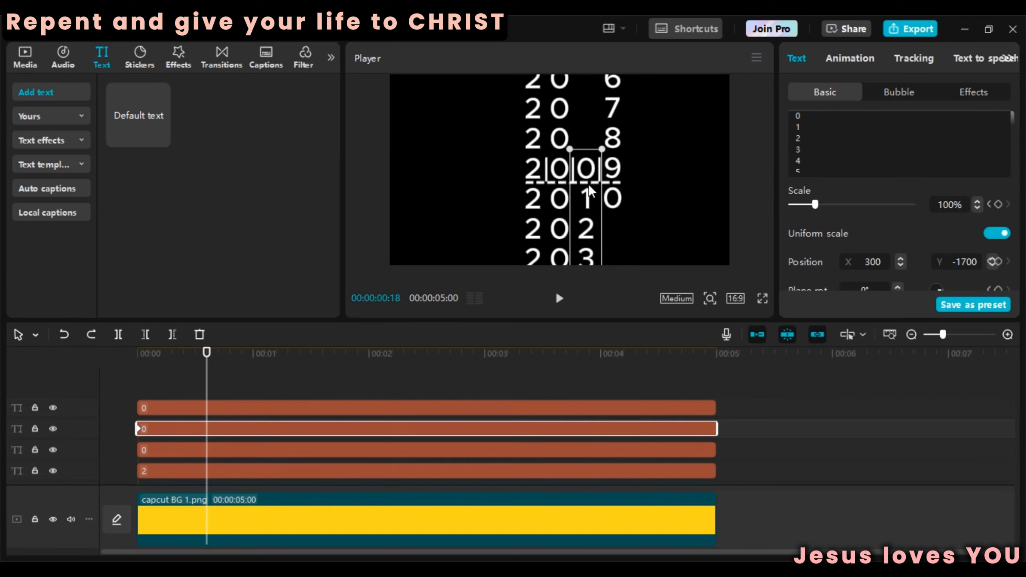